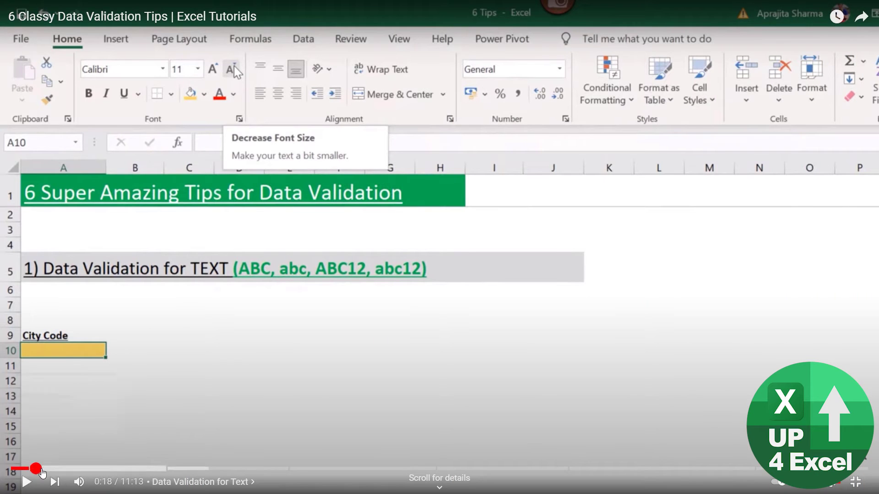
Step: Scrub the YouTube tutorial forward to 1:06, where =ISTEXT( is typed beside City Code
click(51, 468)
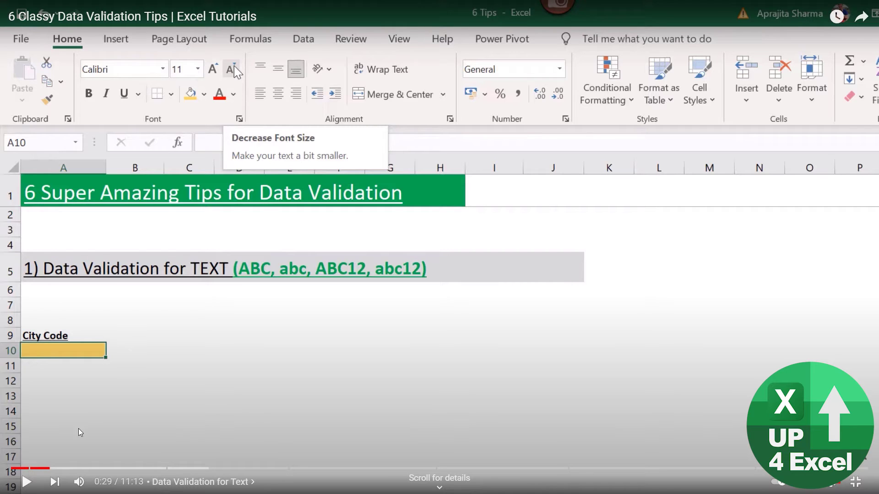
drag(47, 469, 102, 470)
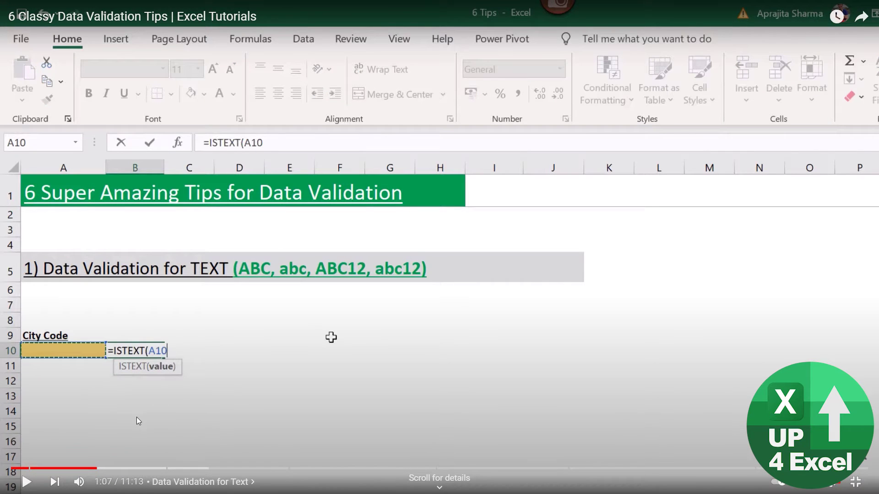
click(137, 418)
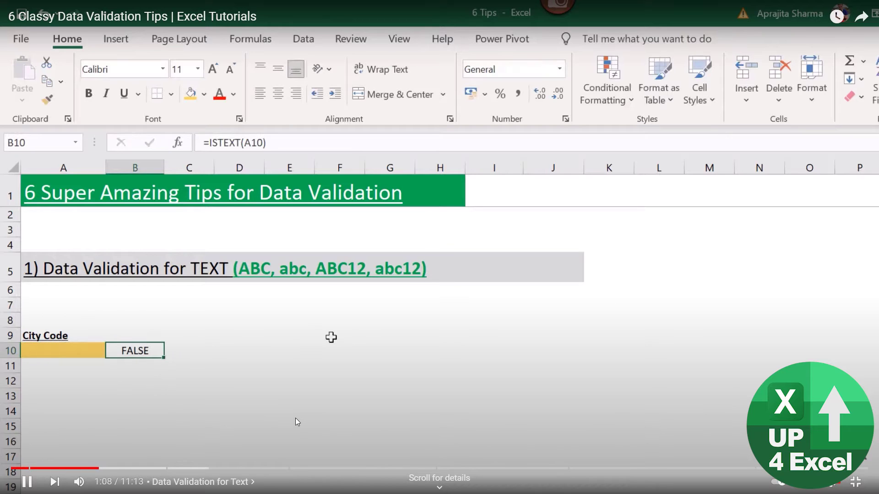
click(182, 435)
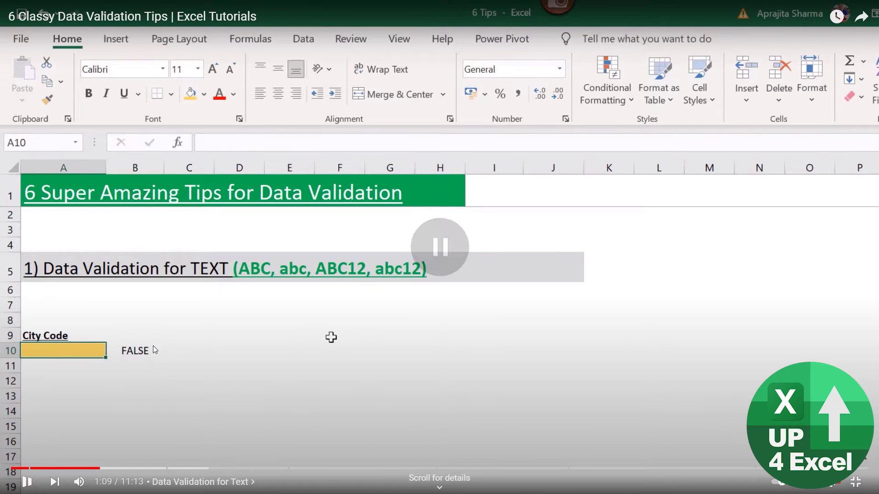
click(95, 472)
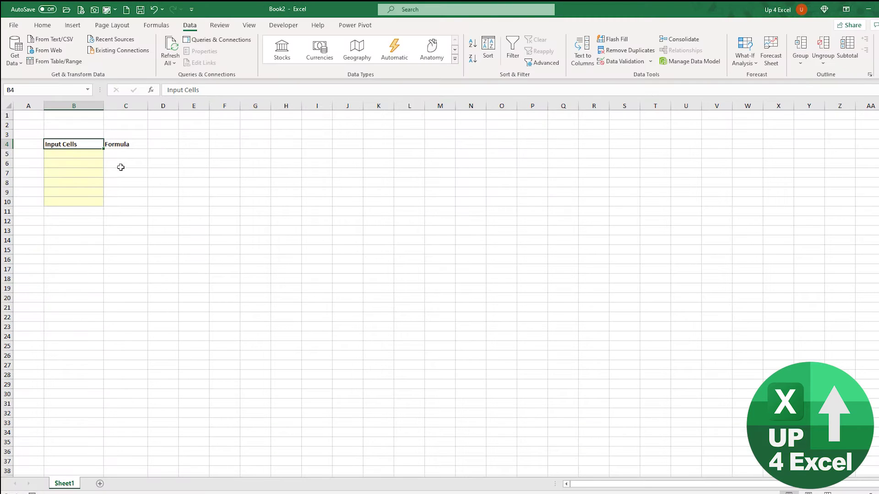
Step: Enter =ISTEXT(B5) in cell C5
click(122, 154)
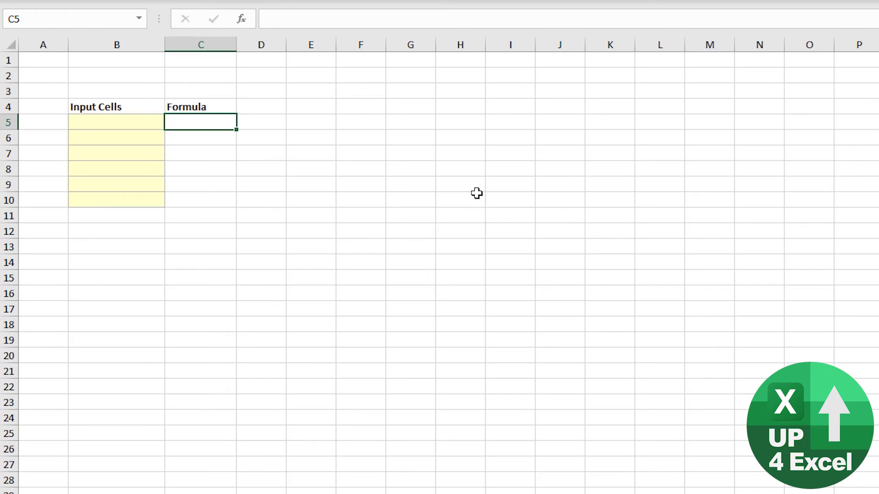
text(=IST)
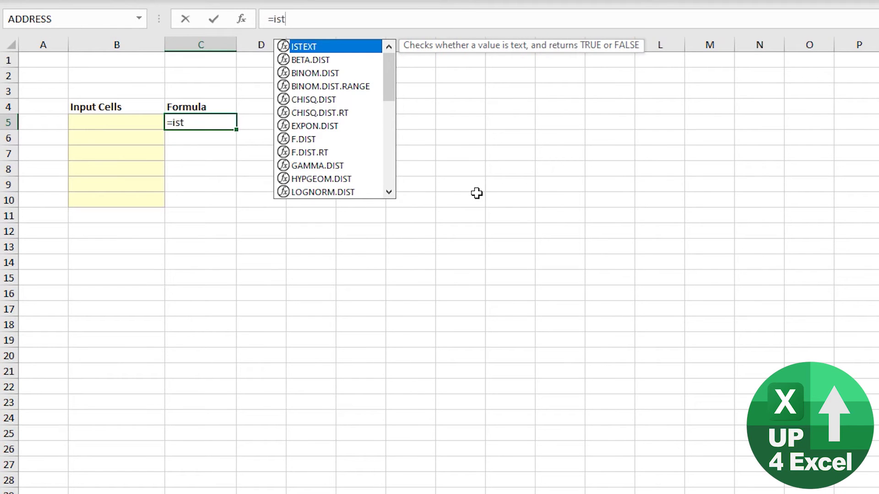
key(Tab)
key(Left)
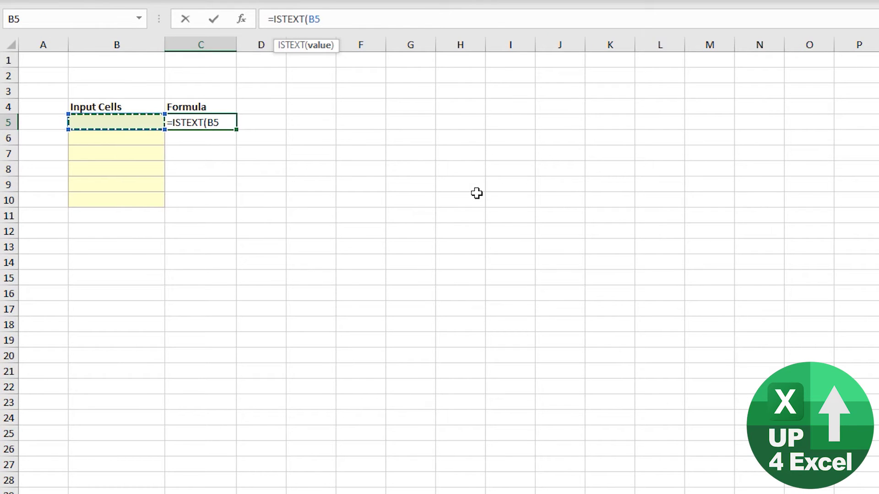
text())
key(Return)
Step: Test the check by entering john, then 12, in B5
key(Up)
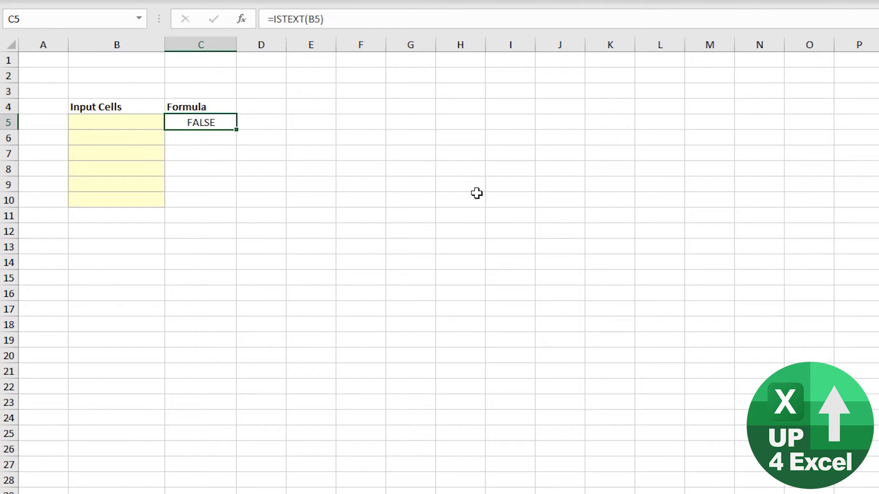
key(Left)
text(john)
key(Return)
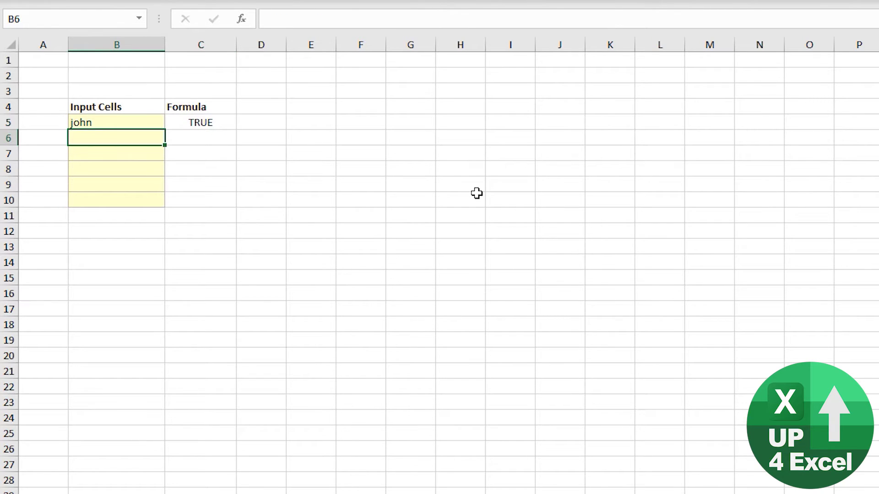
key(Up)
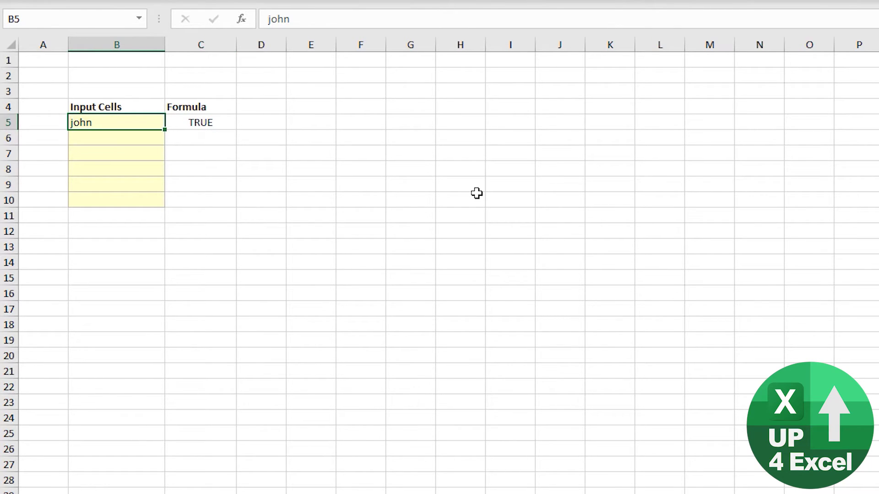
text(12)
key(Return)
key(Up)
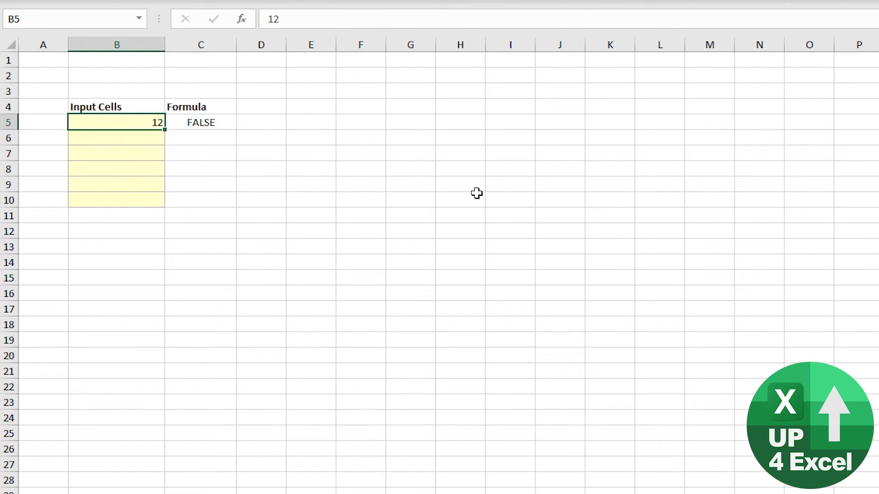
Step: Copy the ISTEXT formula text from C5 and select input cells B5:B10
key(Right)
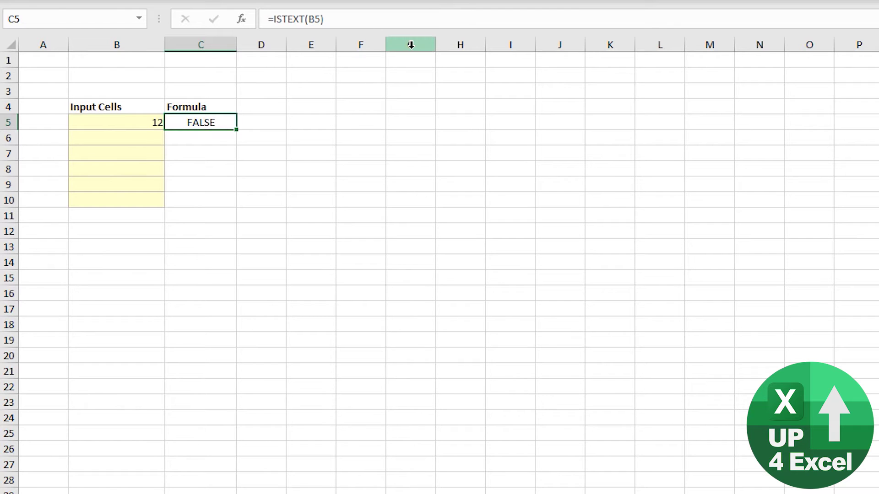
key(F2)
key(ctrl+a)
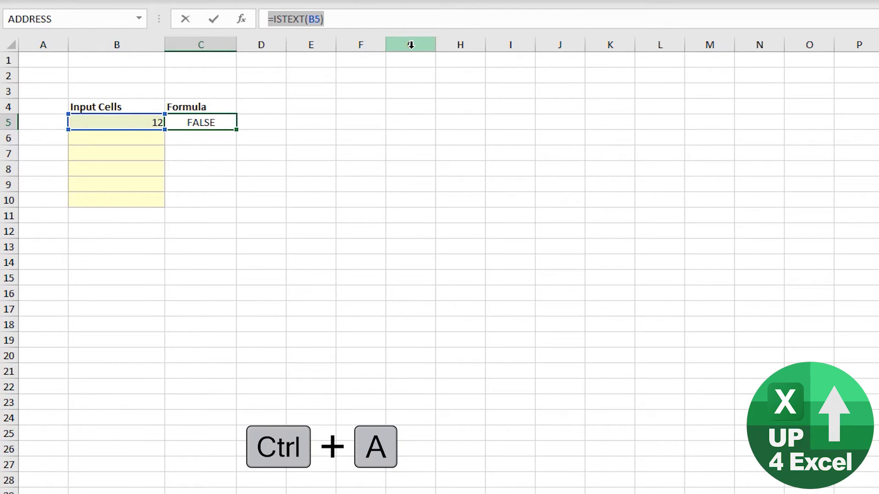
key(ctrl+c)
key(Return)
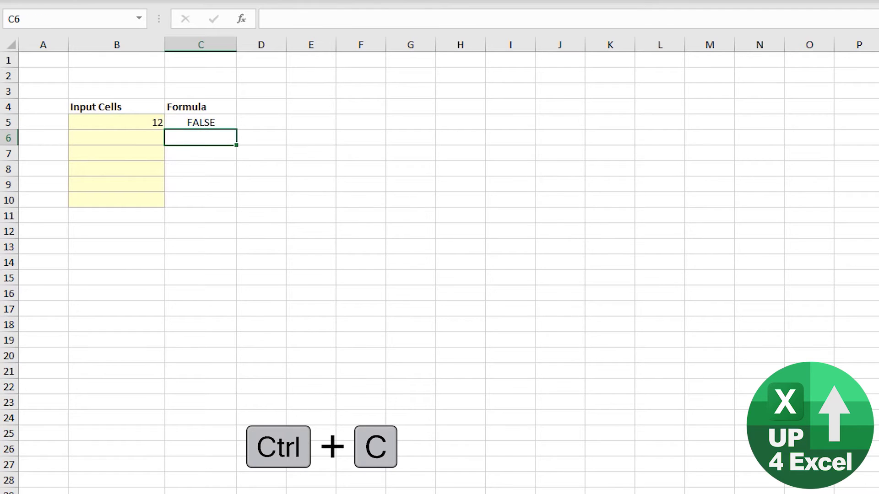
drag(127, 120, 129, 201)
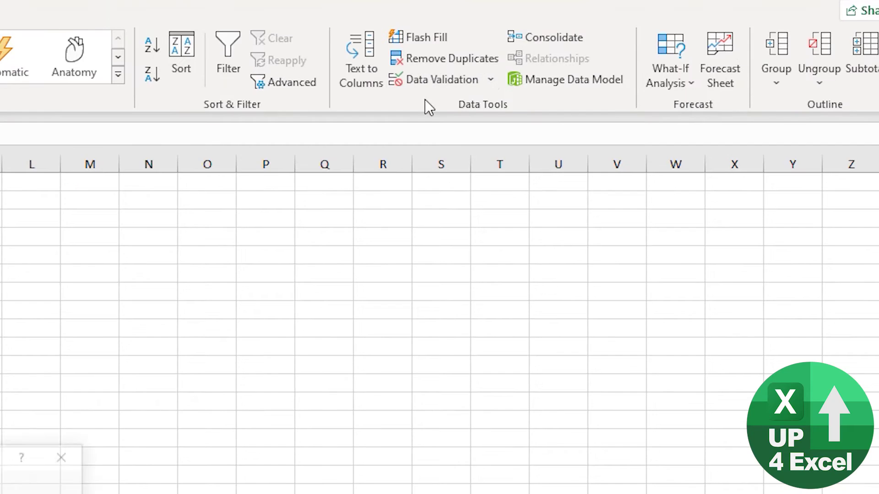
Step: Add a Custom data validation rule using the pasted =ISTEXT(B5) formula
click(432, 80)
click(193, 186)
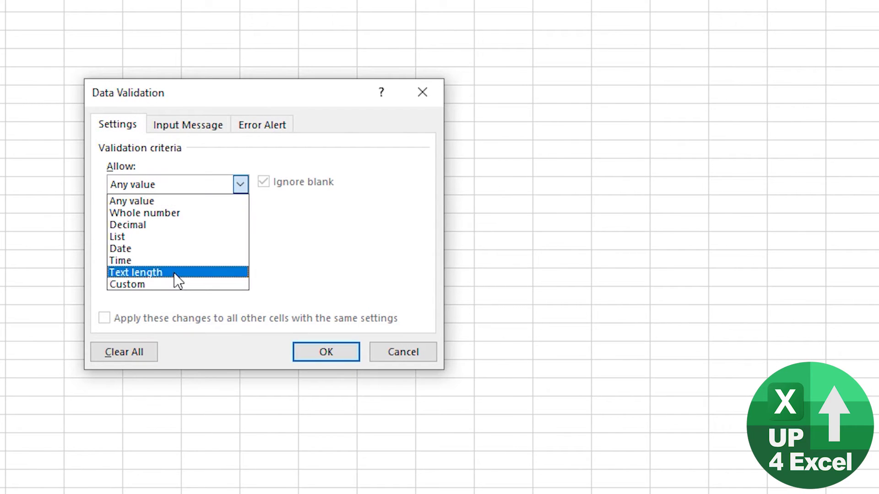
click(170, 286)
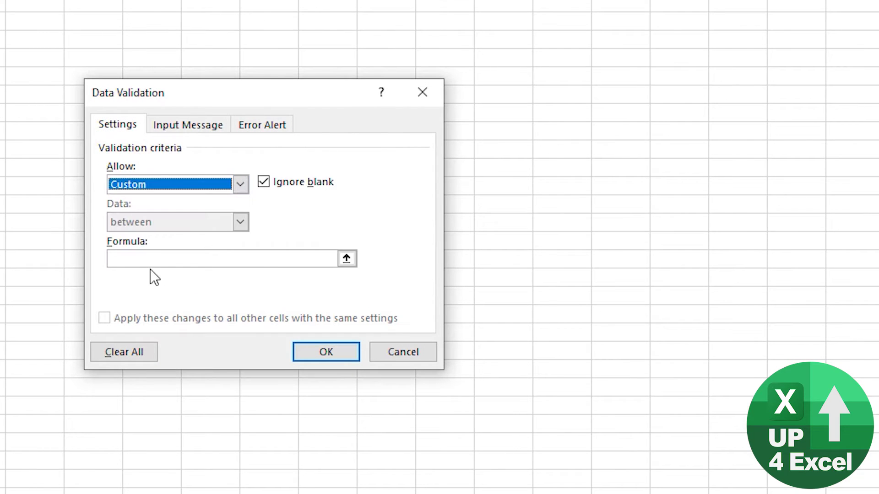
click(153, 261)
key(ctrl+v)
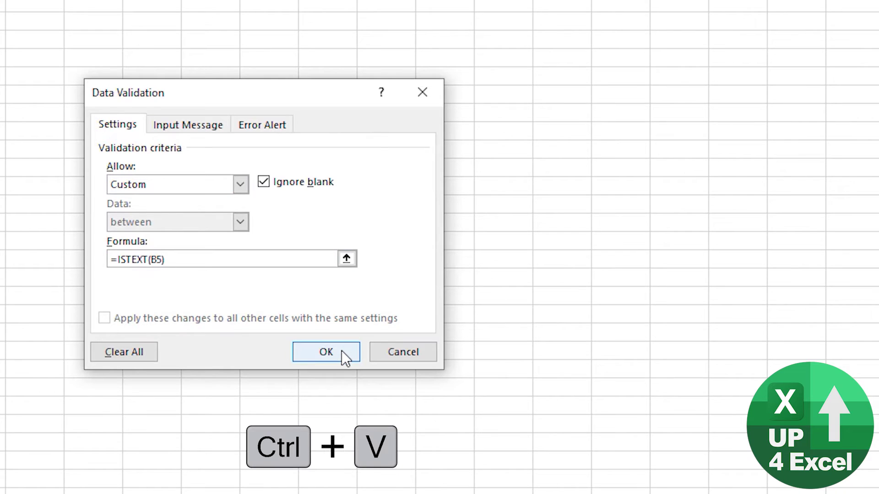
click(339, 352)
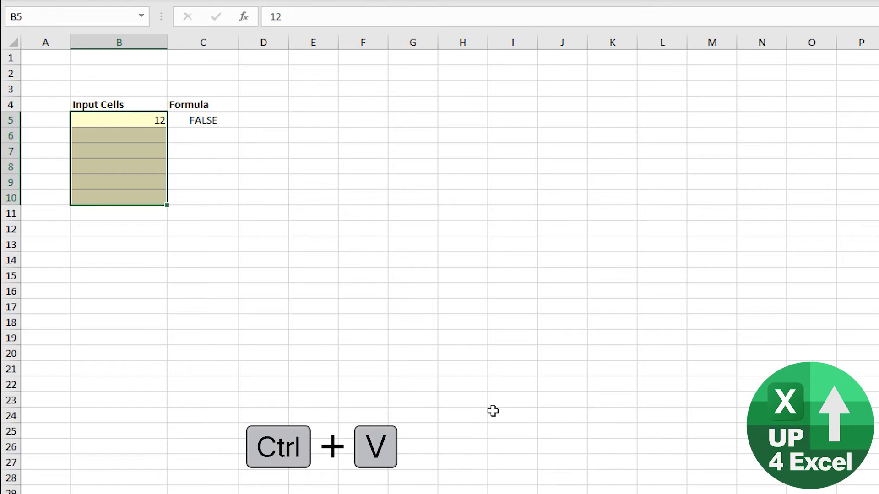
Step: Enter john in B5 and delete the helper formula in C5
click(157, 120)
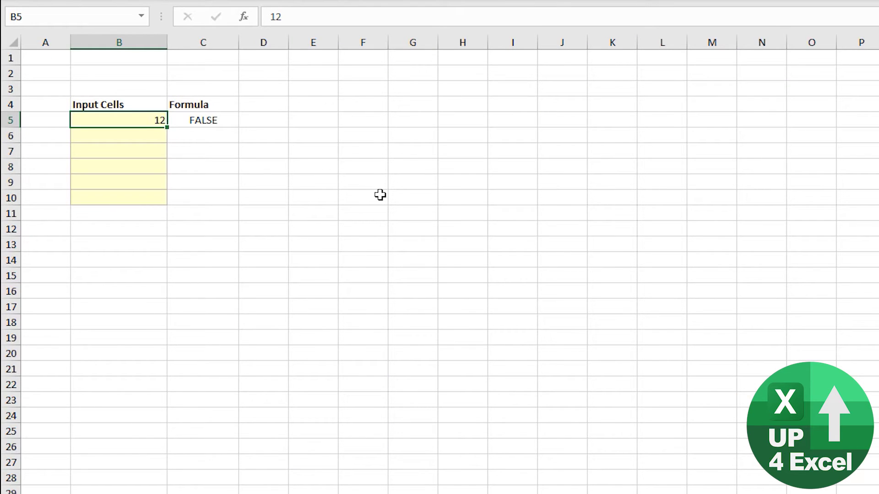
text(john)
key(Return)
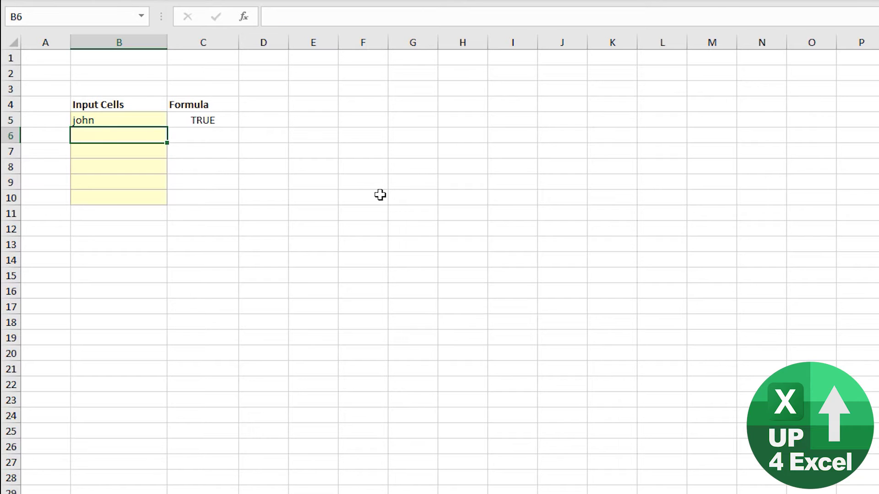
key(Up)
key(Right)
key(Delete)
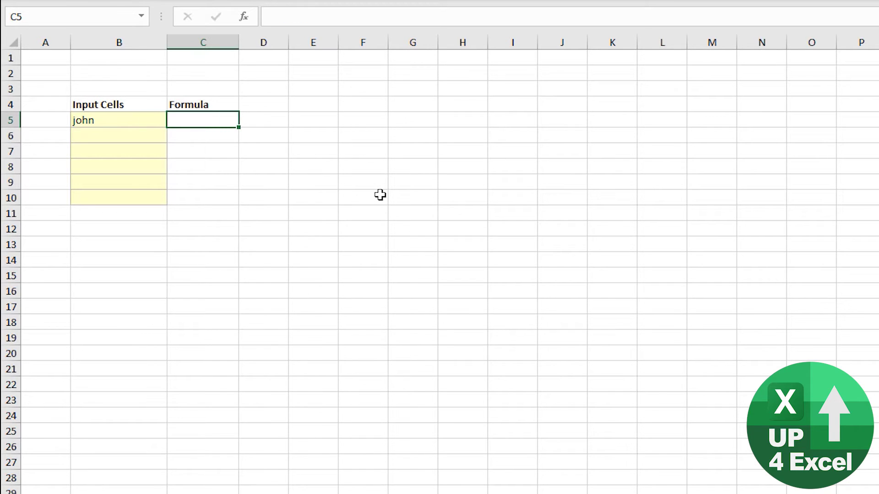
Step: Try entering 12 in B5 and cancel the validation error
key(Left)
text(12)
key(Return)
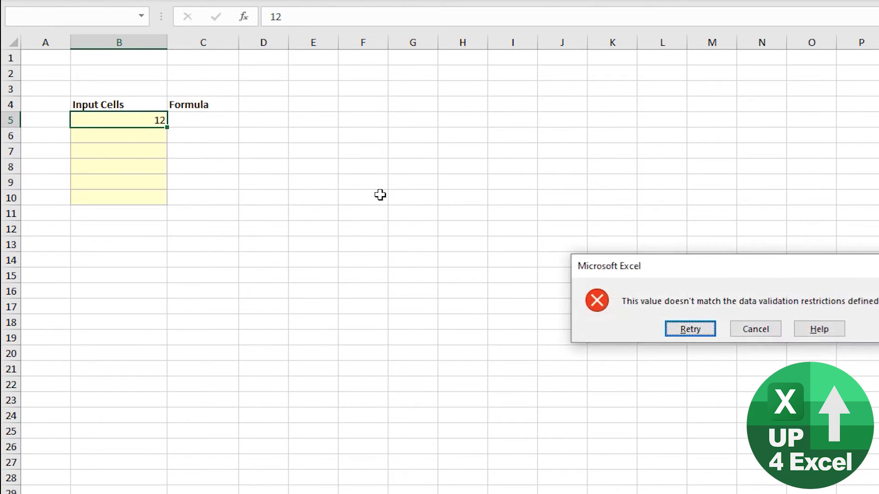
drag(710, 269, 207, 246)
click(268, 299)
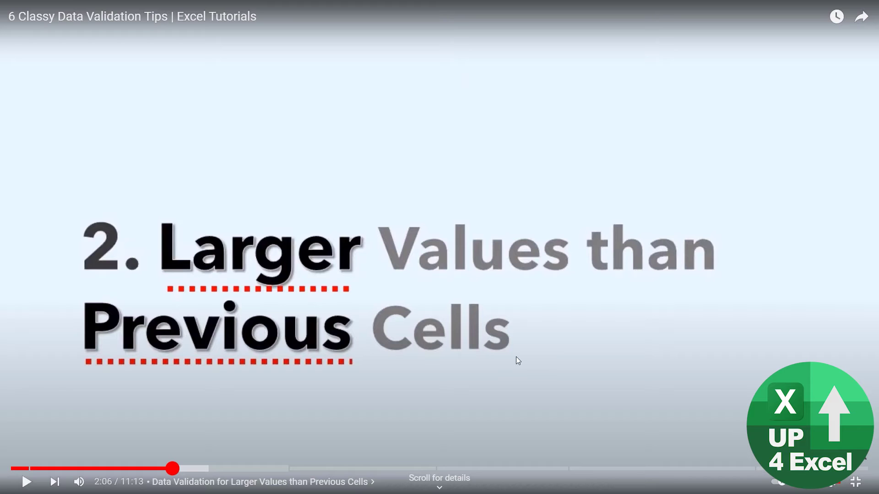
Step: Enter =IF(E6>E5,TRUE,FALSE) in cell F6
click(501, 364)
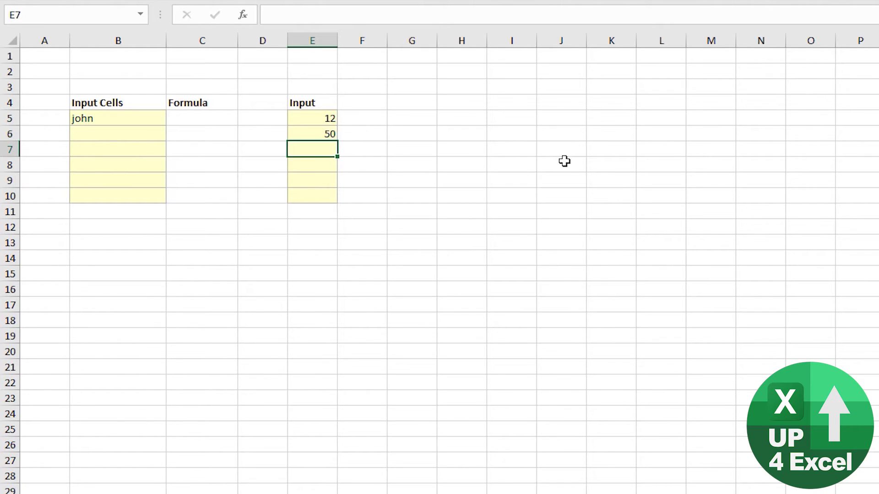
text(=)
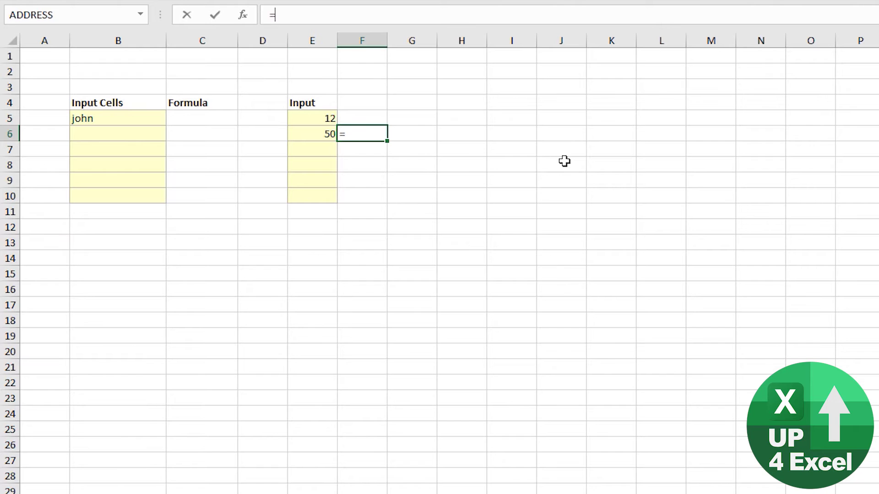
text(if)
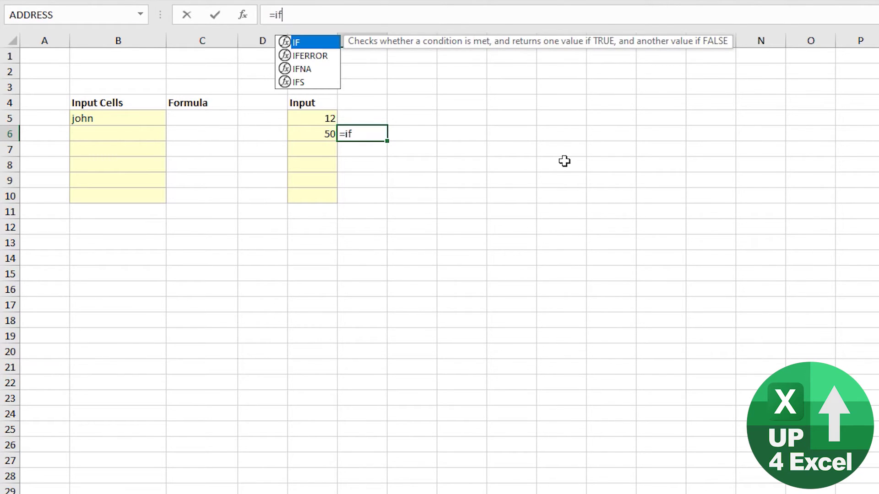
text(()
key(Left)
text(>)
key(Up)
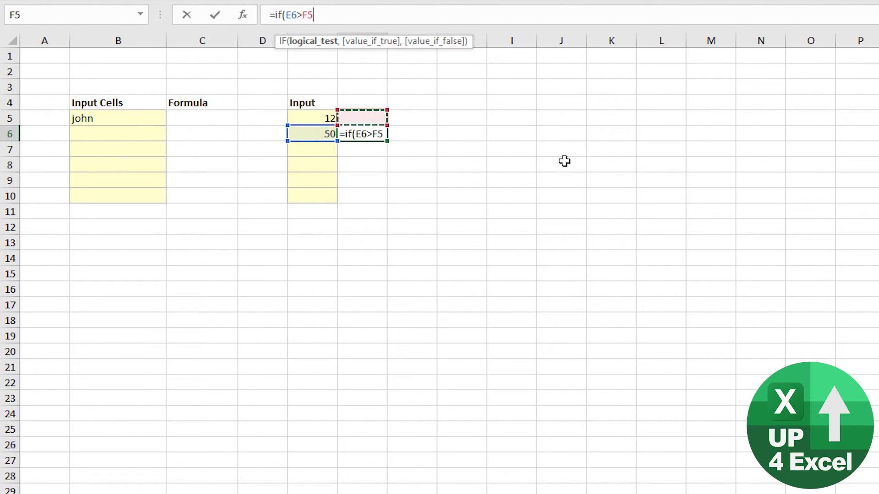
key(Left)
text(,)
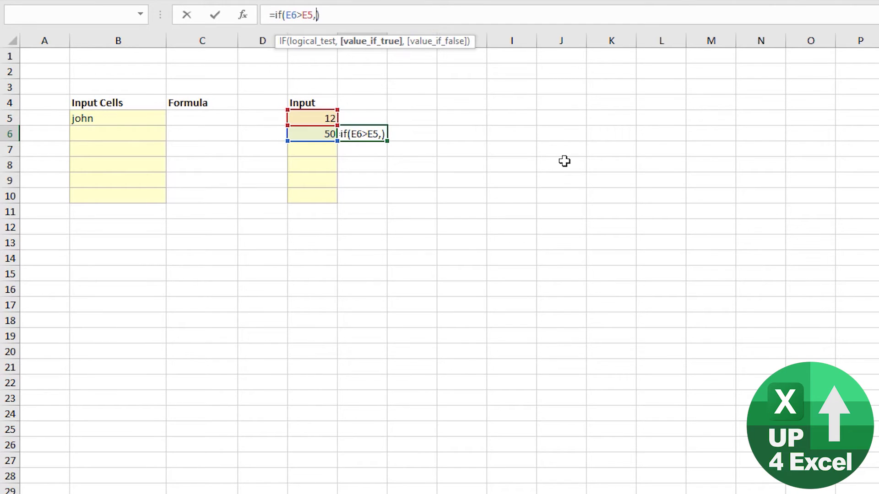
text(true,)
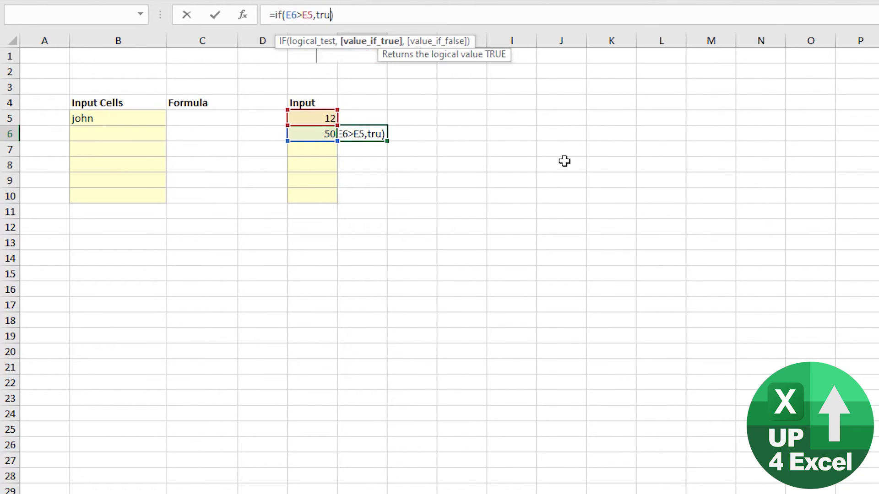
text(false)
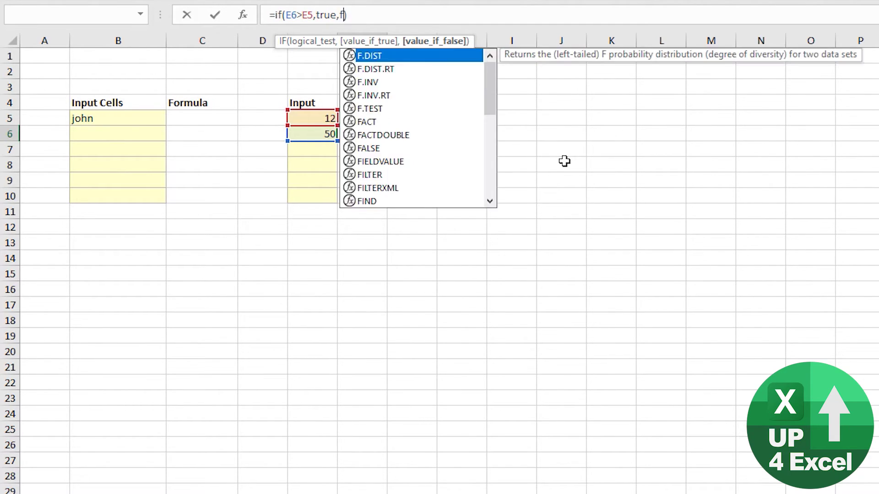
text())
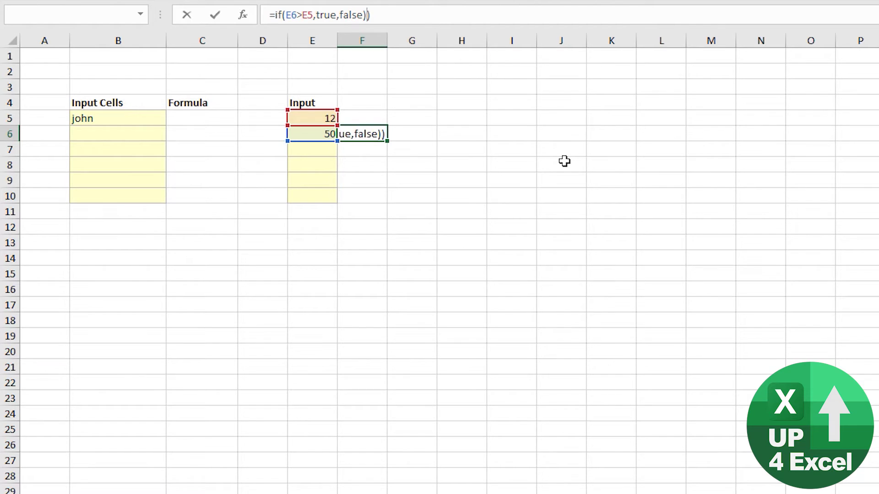
key(Return)
Step: Change E6 to 1 to test the check, which returns FALSE
key(Return)
key(Up)
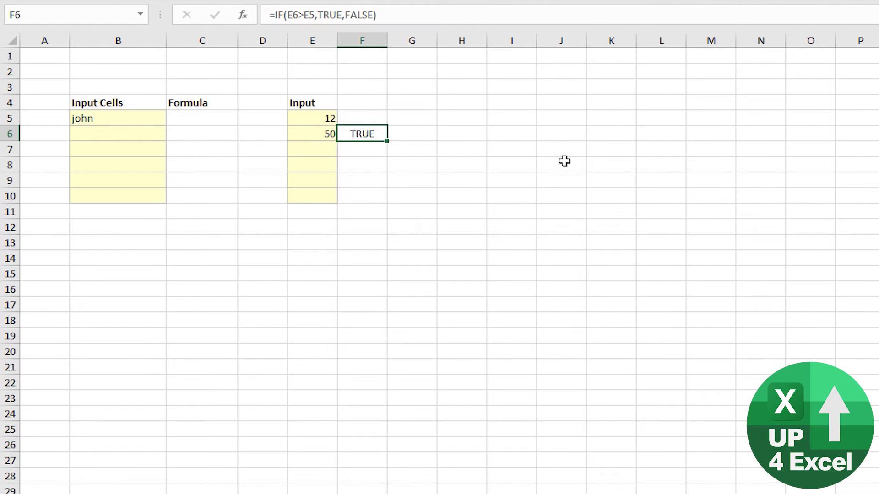
key(Left)
text(1)
key(Return)
key(Up)
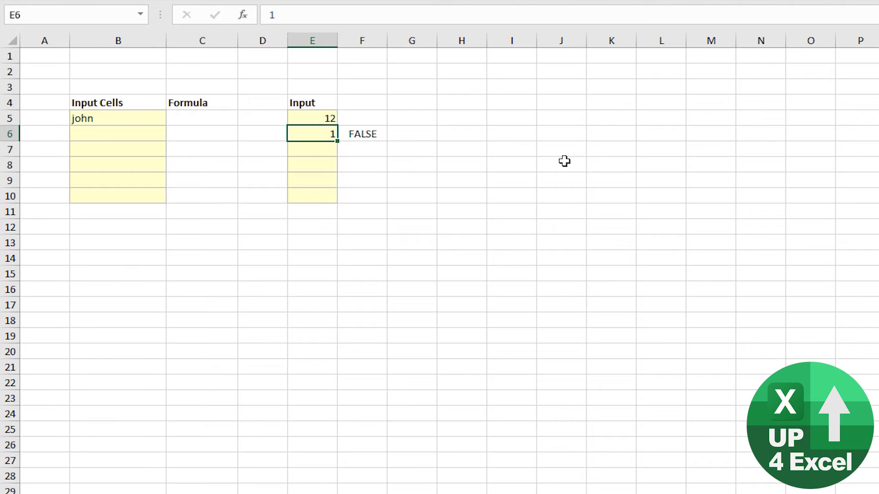
key(Right)
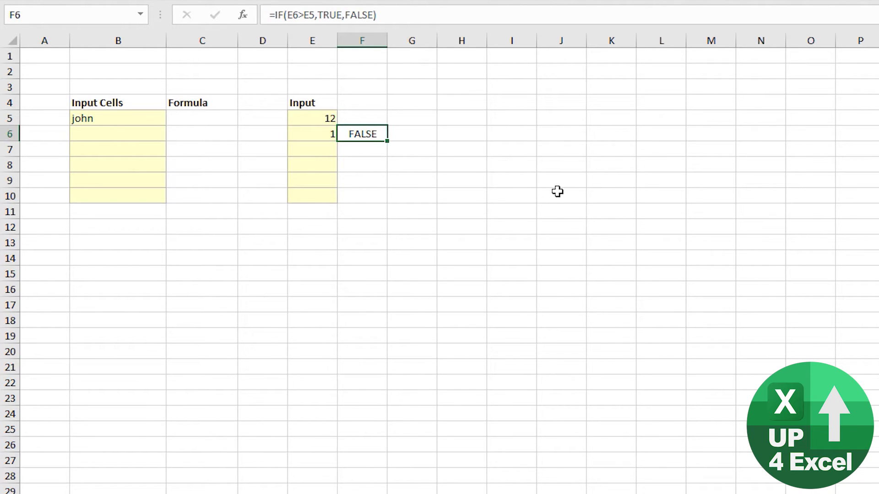
Step: Copy F6's IF formula from the formula bar and select E6:E10
click(329, 140)
click(369, 140)
drag(421, 17, 270, 17)
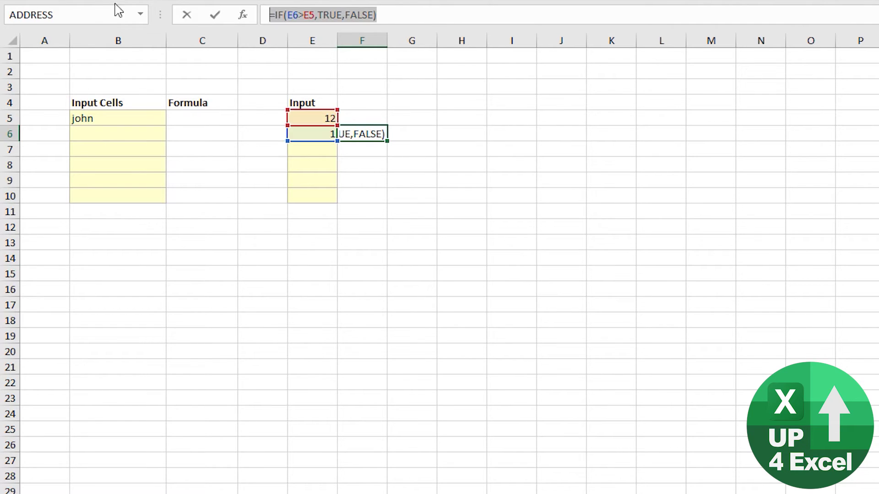
key(ctrl+c)
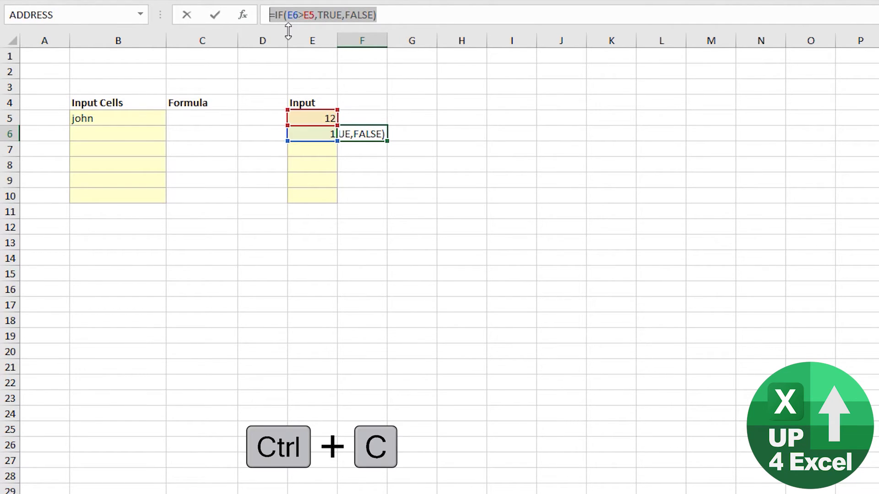
key(Return)
drag(323, 138, 314, 195)
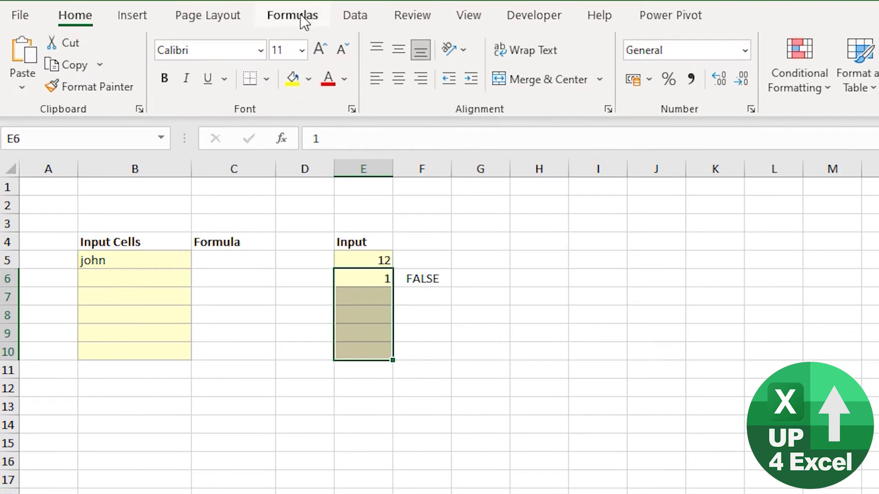
Step: Apply a Custom validation rule =IF(E6>E5,TRUE,FALSE) to E6:E10
click(355, 14)
click(314, 85)
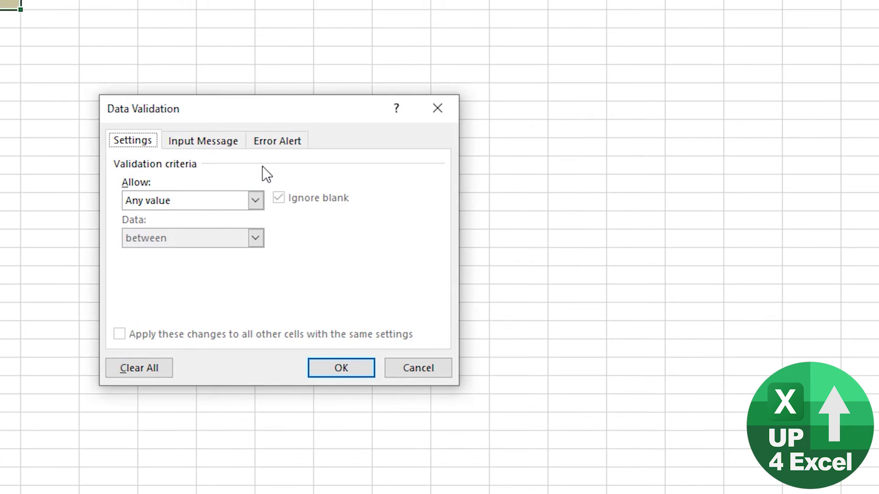
click(169, 201)
click(173, 301)
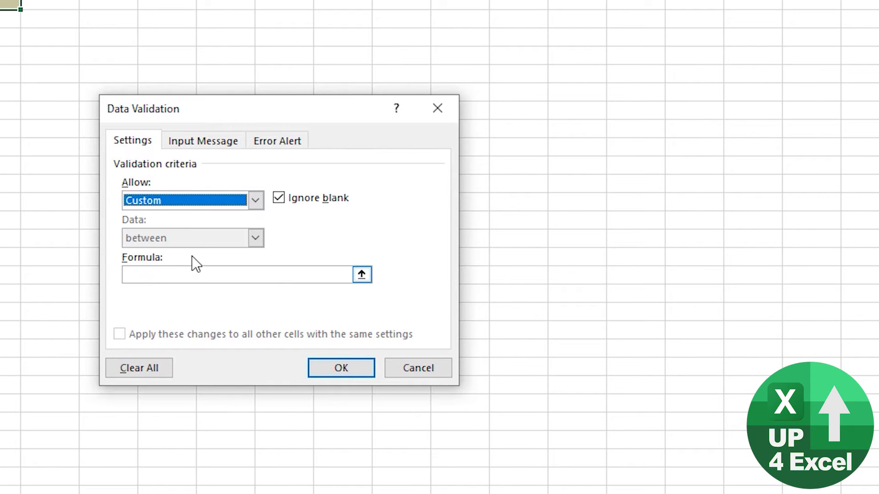
click(255, 276)
key(ctrl+v)
click(330, 366)
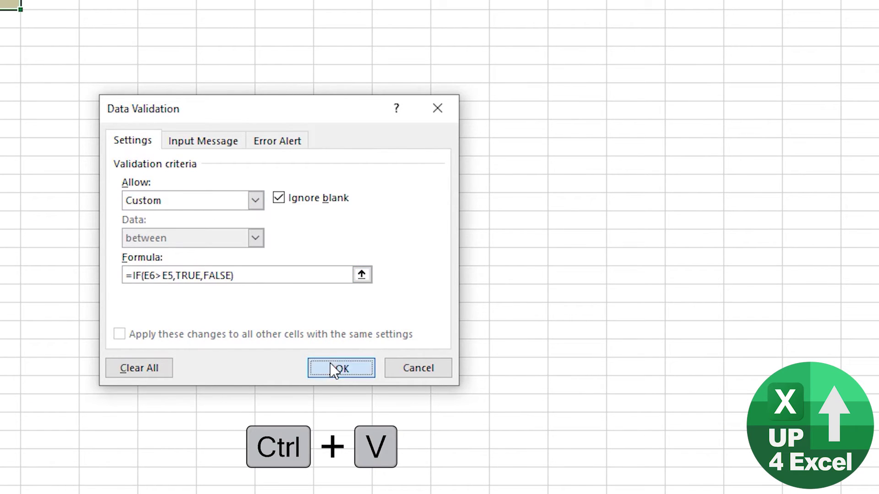
Step: Test the rule: 2 in E7, 1 rejected and cancelled, then 3 in E8
click(309, 146)
text(2)
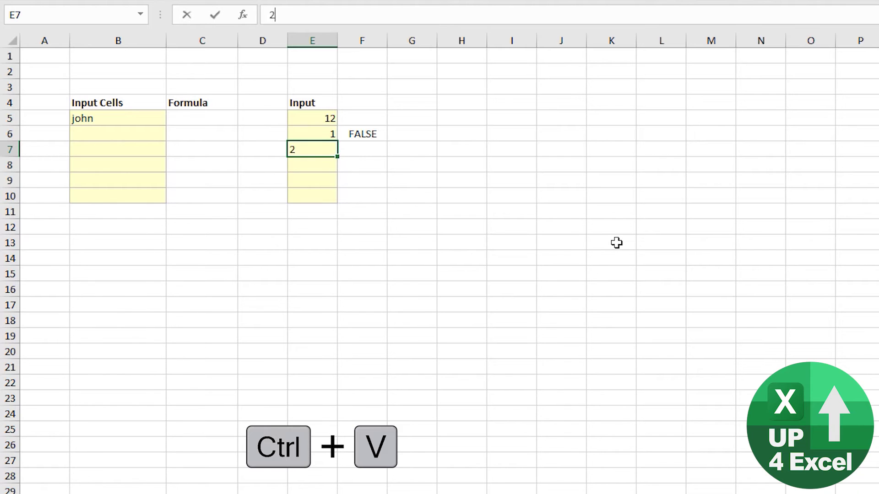
key(Return)
text(1)
key(Return)
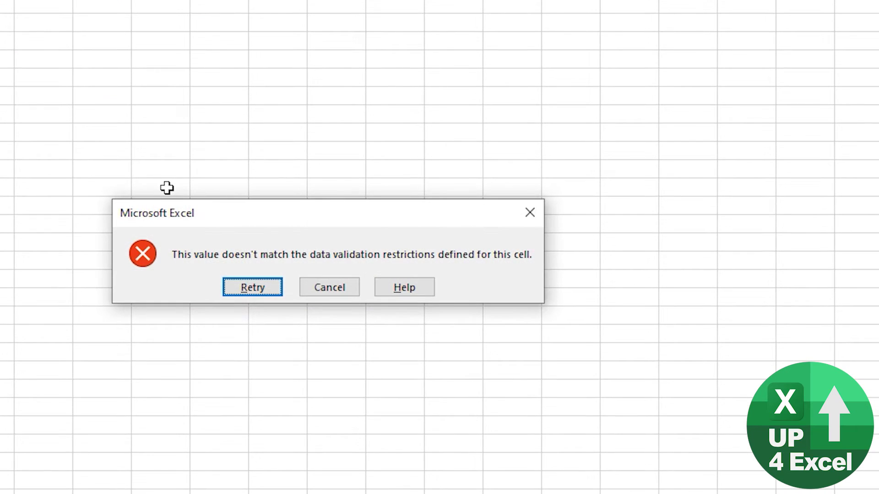
key(Tab)
key(Return)
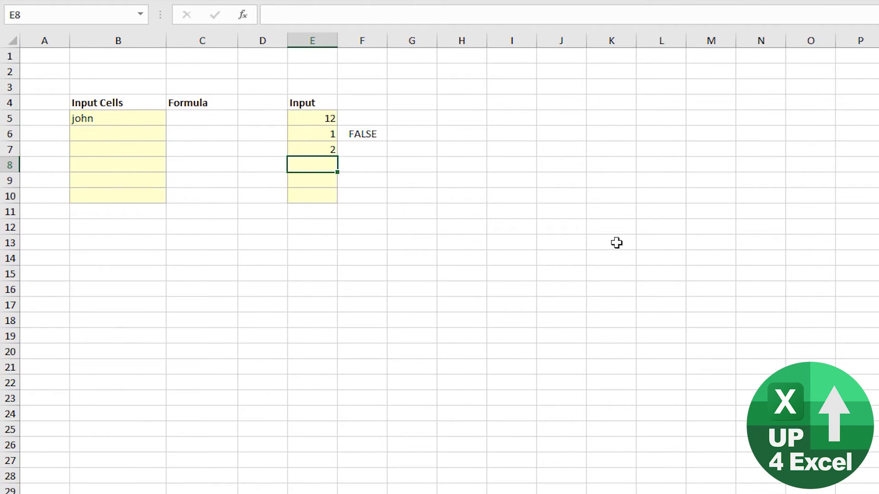
text(3)
key(Return)
Step: Re-enter 3 in E7 and respond to the resulting validation error alert
key(Up)
key(Up)
text(3)
key(Return)
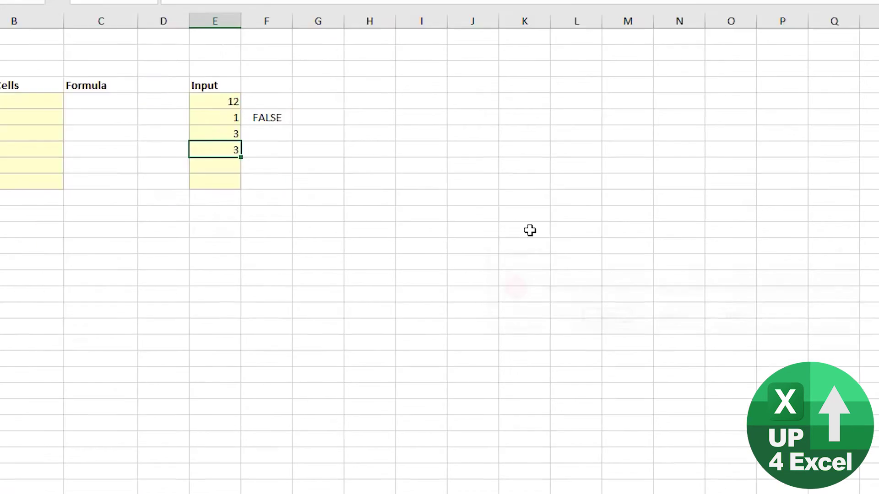
key(Return)
key(Tab)
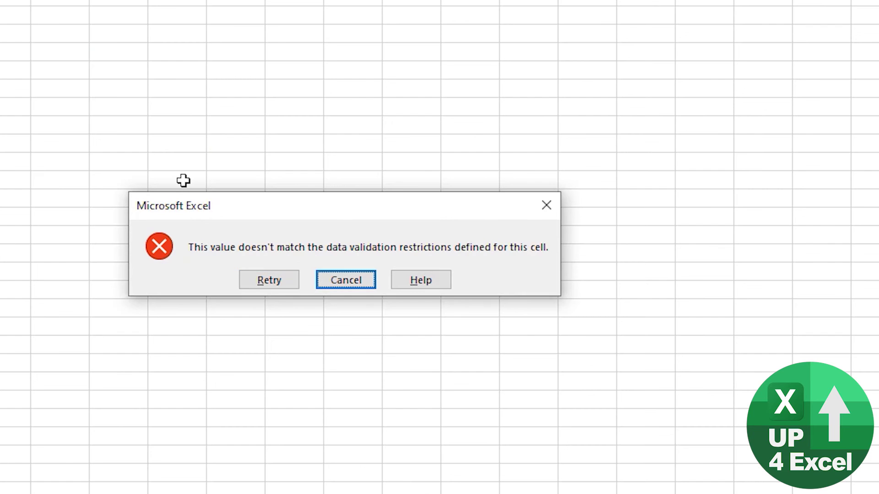
key(Return)
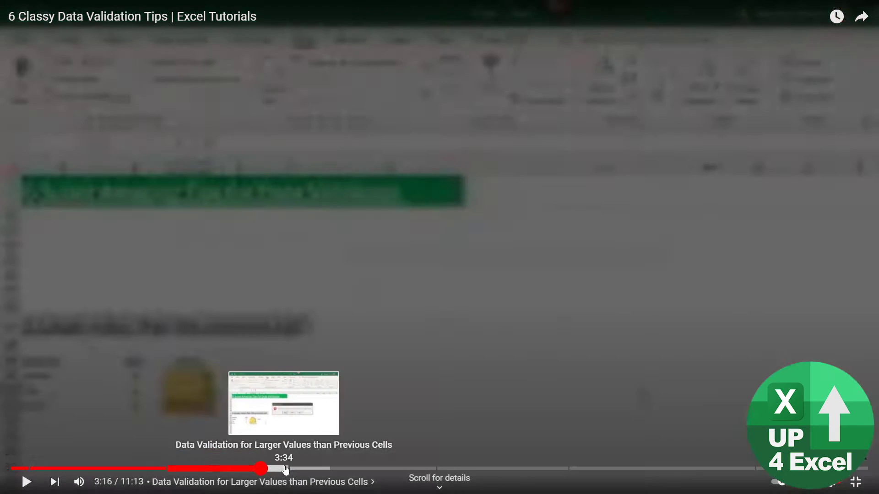
Step: Jump the tutorial through the non-duplicate chapter to 5:03, where the COUNTIF rule is set up
click(296, 469)
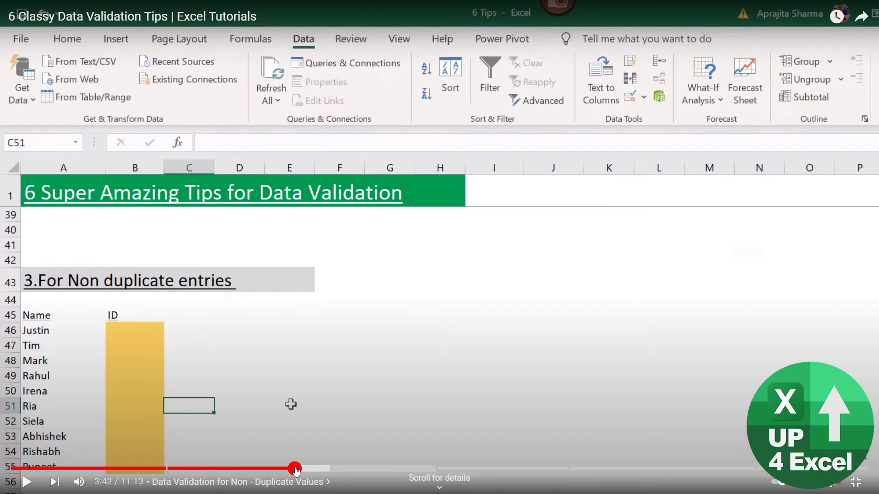
click(320, 469)
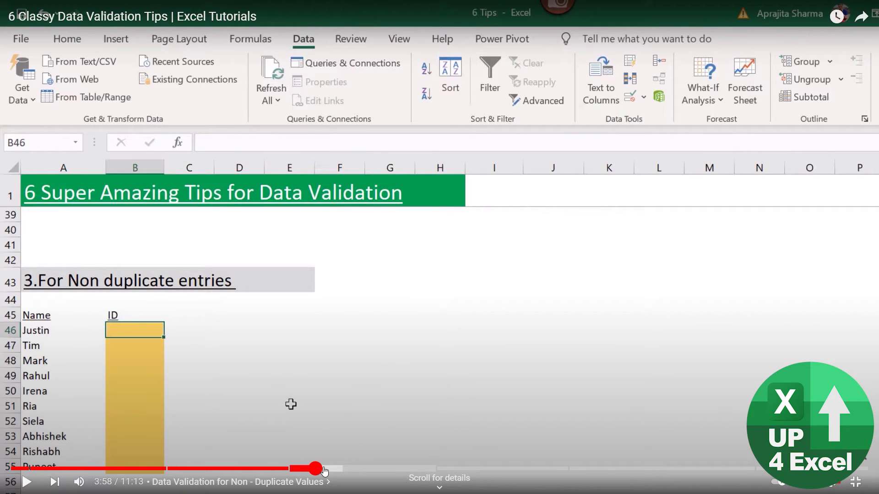
click(336, 470)
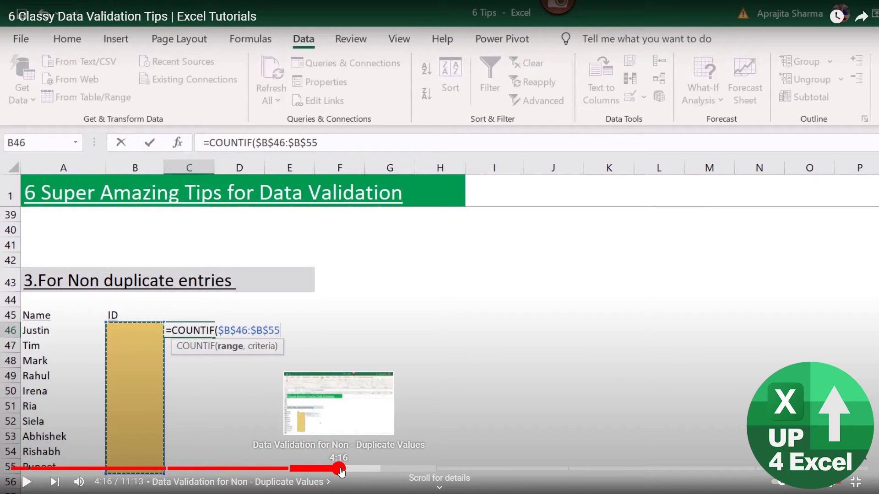
click(339, 469)
click(356, 470)
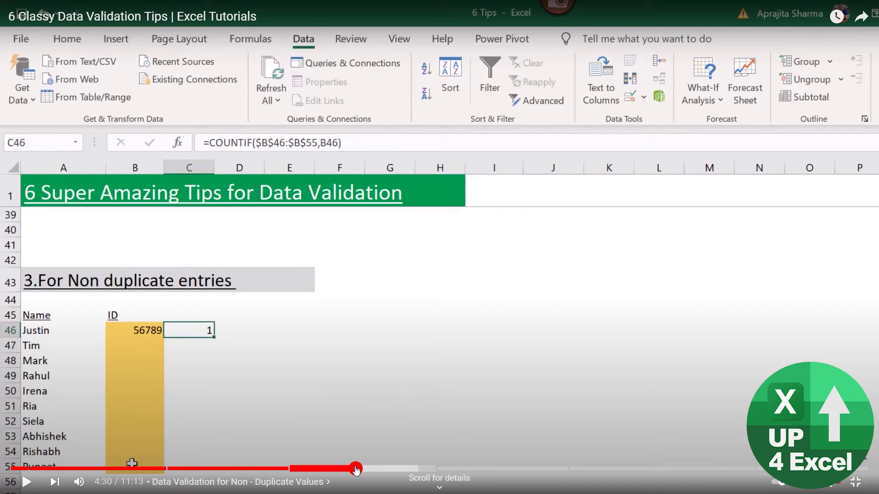
click(363, 469)
click(384, 469)
click(397, 469)
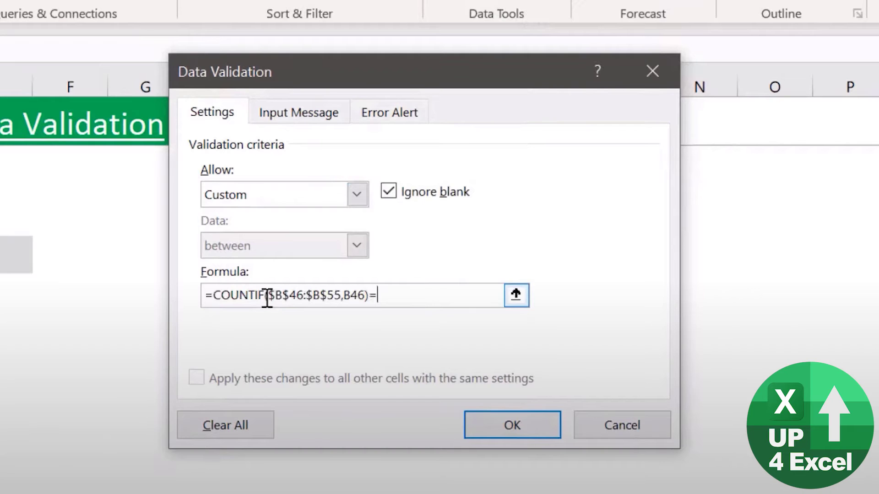
text(1)
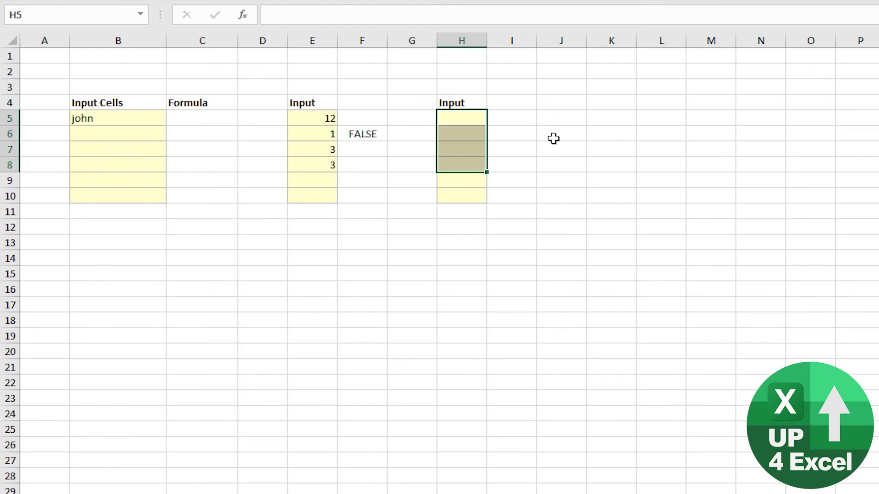
Step: Enter =COUNTIF($H$5:$H$10,H5)=1 in I5 to flag values occurring once in H5:H10
click(545, 150)
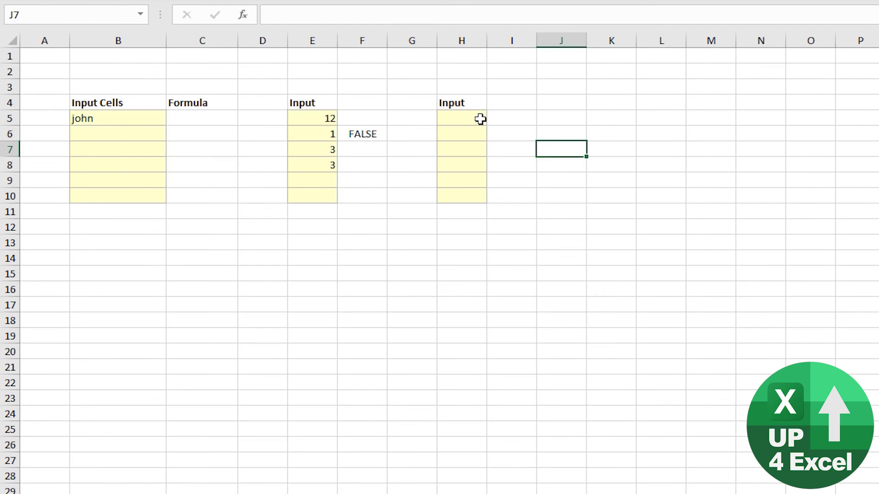
drag(480, 119, 463, 191)
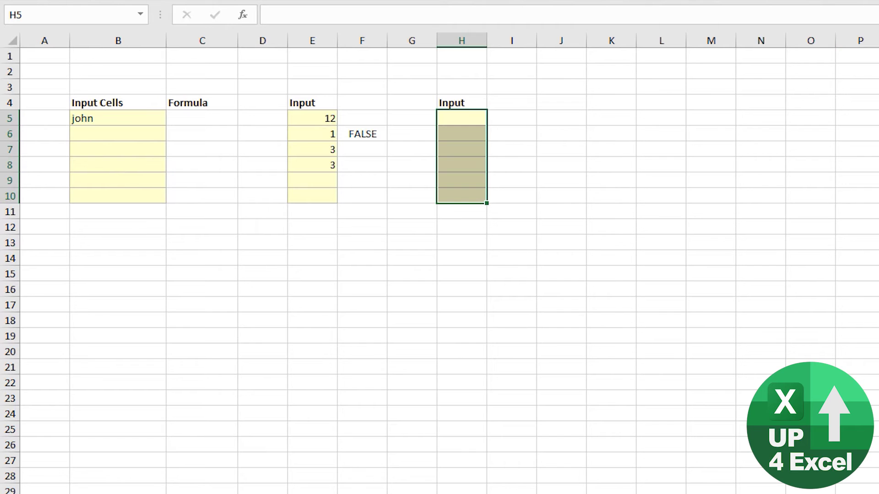
click(529, 116)
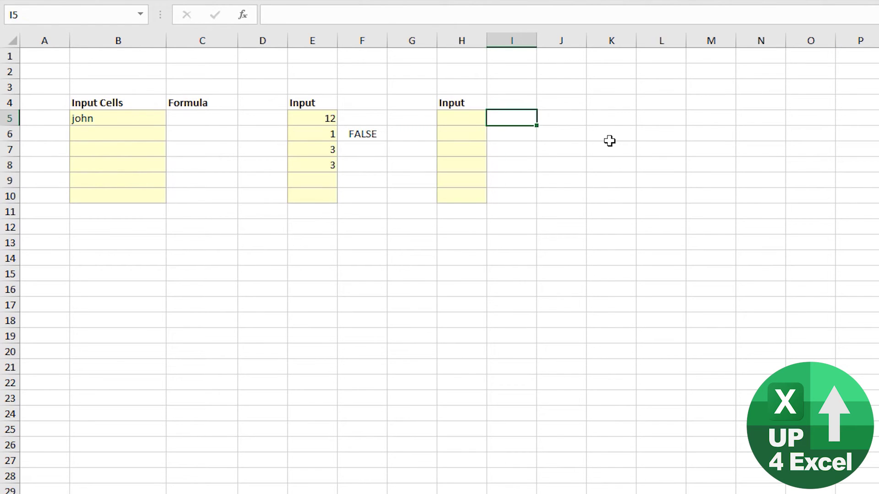
text(=count)
key(Down)
key(Down)
key(Down)
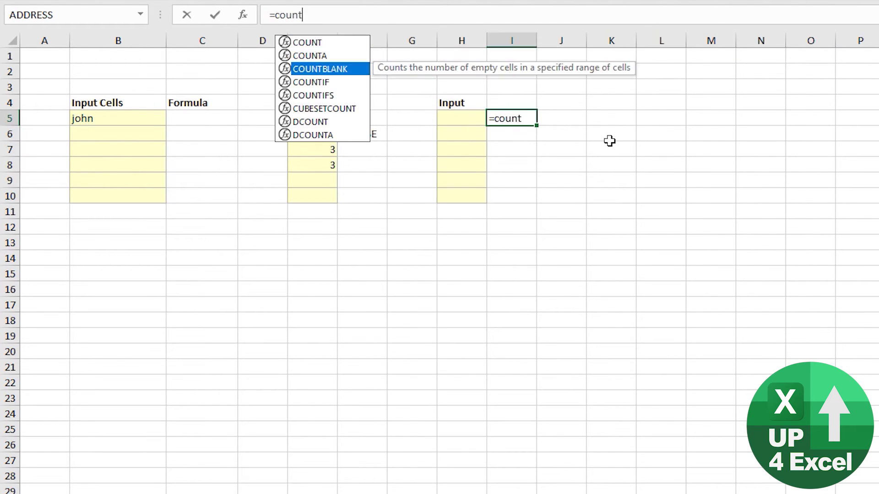
key(Tab)
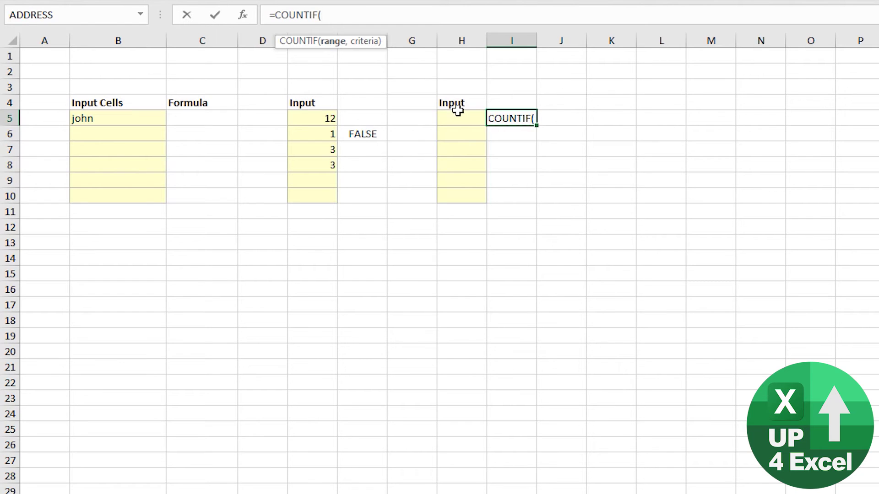
drag(458, 117, 459, 190)
key(F4)
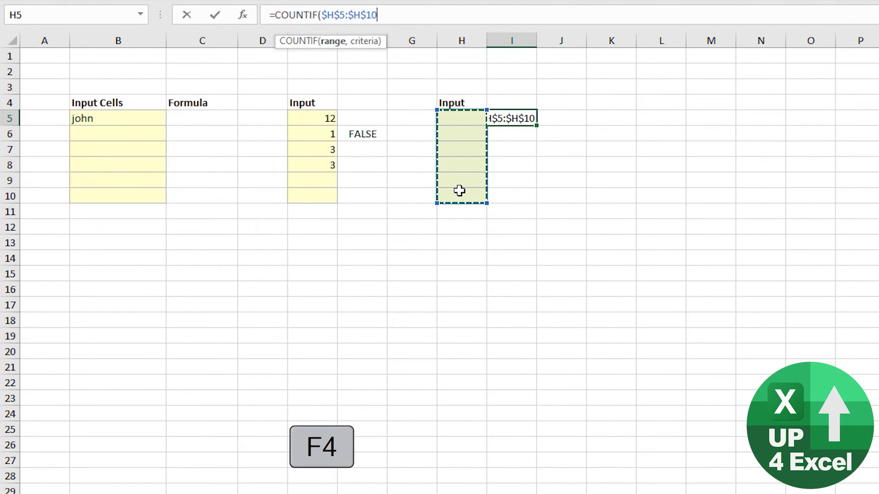
text(,)
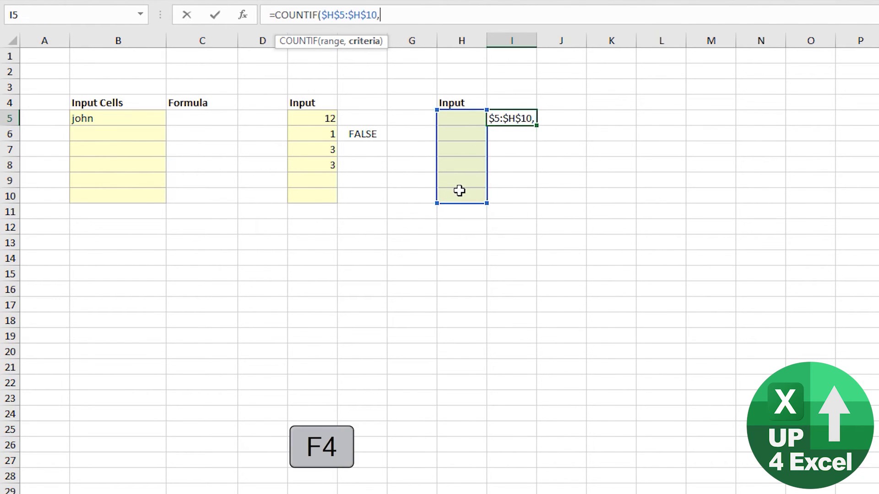
click(467, 115)
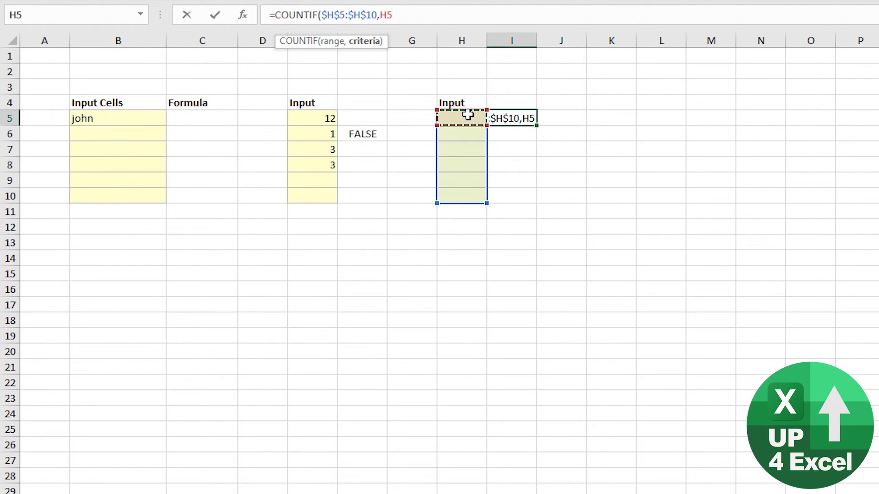
text())
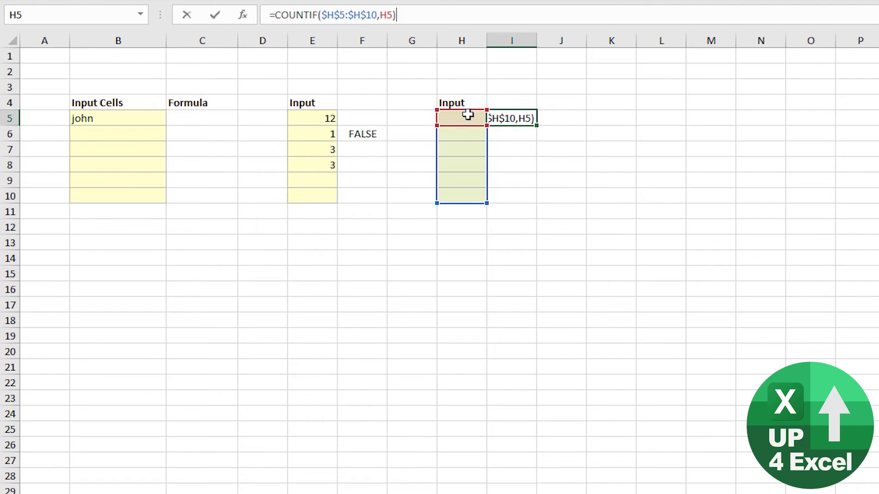
text(=1)
key(Return)
Step: Copy the COUNTIF check formula from I5 down into I6:I10
key(Up)
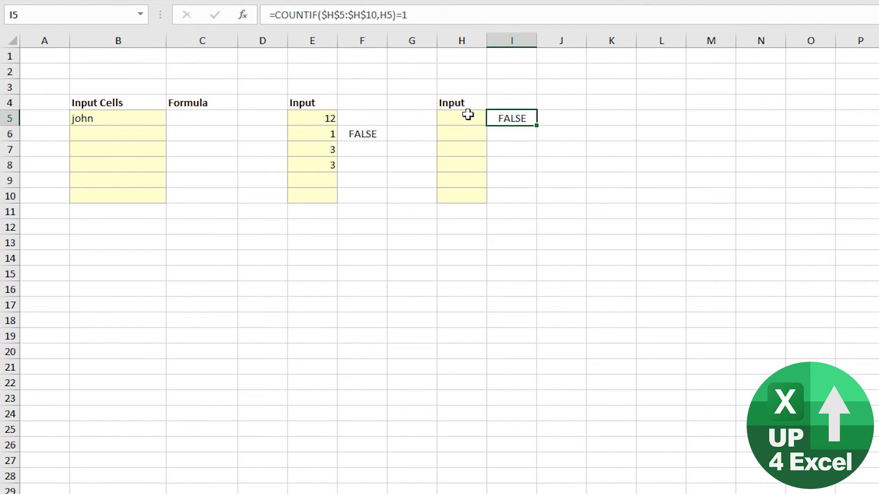
key(ctrl+c)
key(shift+Down)
key(shift+Down)
key(shift+Down)
key(shift+Down)
key(shift+Down)
key(Return)
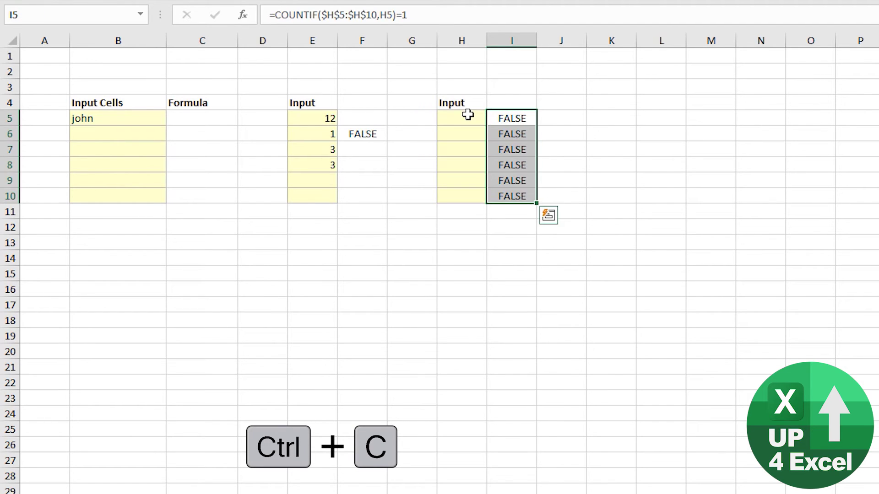
Step: Enter a duplicate 'j' in H6 and H7 and compare the check results in column I
key(Down)
key(Left)
text(j)
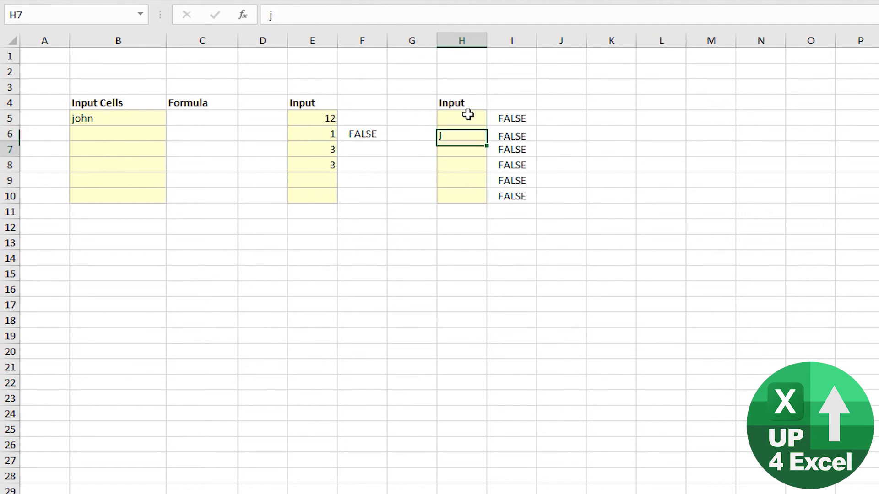
key(Return)
text(j)
key(Return)
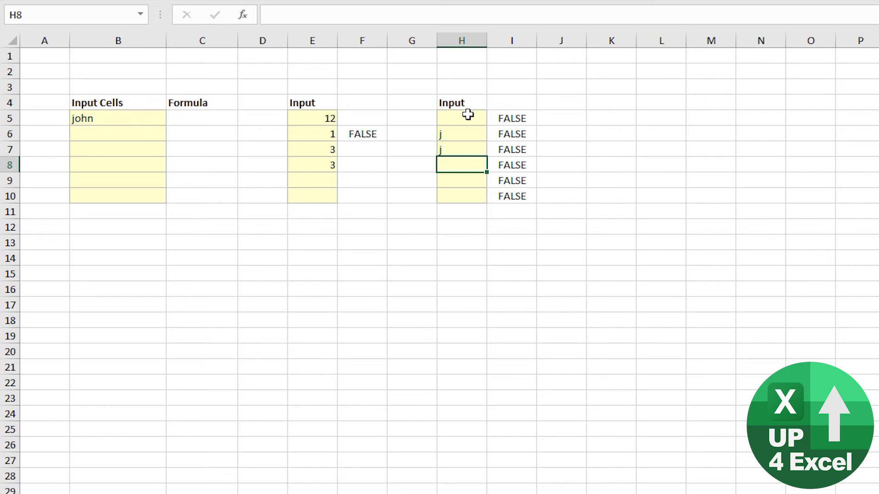
key(Up)
key(Up)
key(Down)
key(Down)
key(Up)
key(Up)
key(Down)
key(Right)
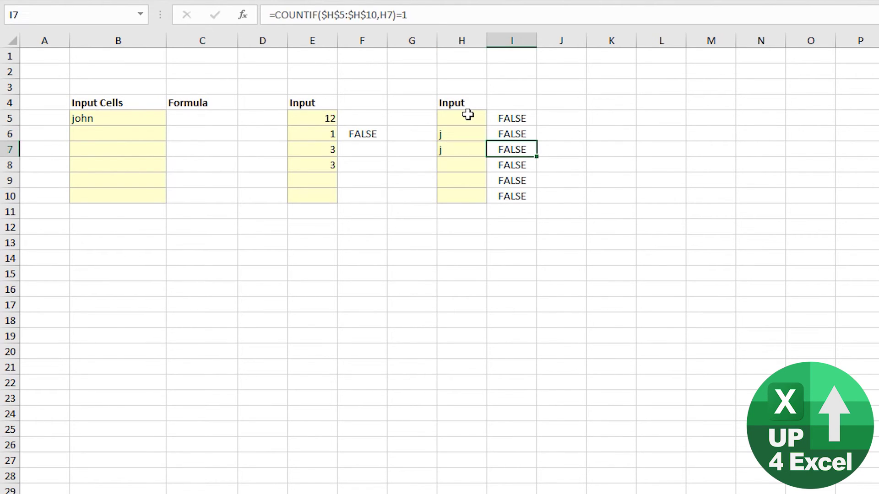
key(Up)
Step: Clear the 'j' test entries from H6:H7
key(Left)
key(shift+Down)
key(Delete)
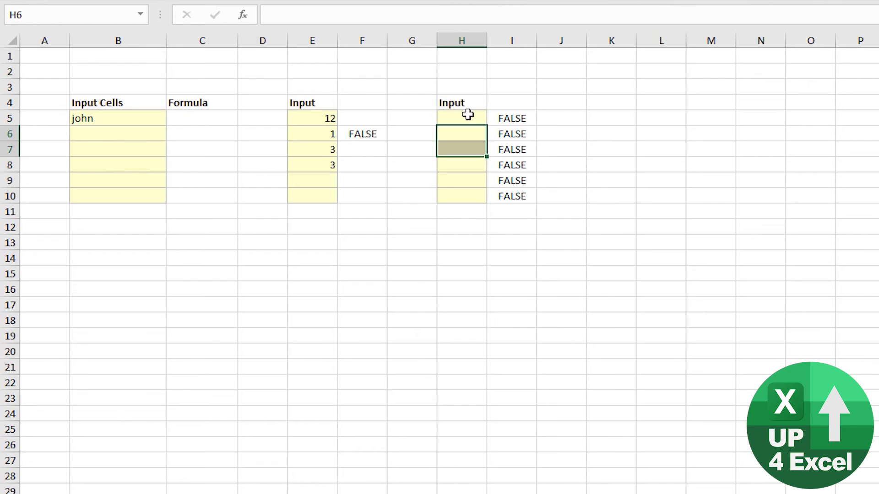
key(Right)
key(Left)
Step: Enter numeric test values with repeats (1, 2, 3, 2, 1) down column H
text(1)
key(Return)
text(2)
key(Return)
text(3)
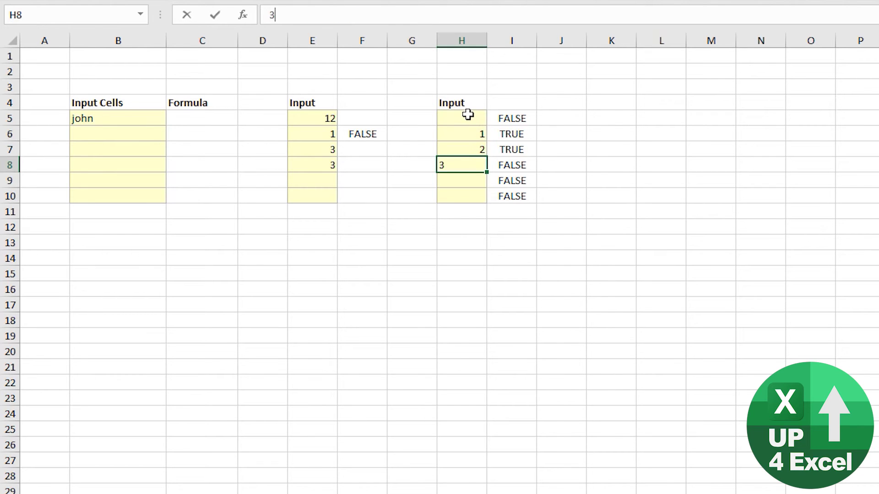
key(Return)
text(2)
key(Return)
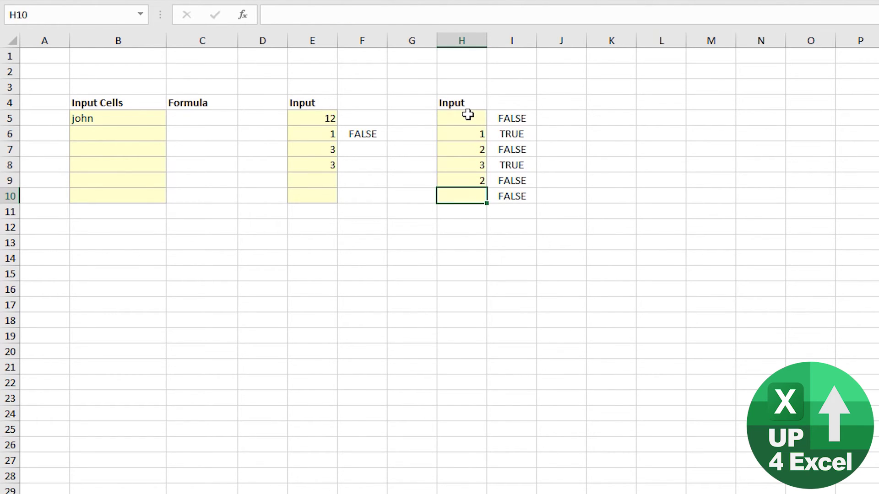
key(Up)
key(Up)
key(Up)
key(Down)
key(Down)
key(Down)
text(1)
key(Up)
key(Up)
key(Up)
key(Up)
key(Up)
Step: Enter 4 in H5, then clear all test values from H5:H10
text(4)
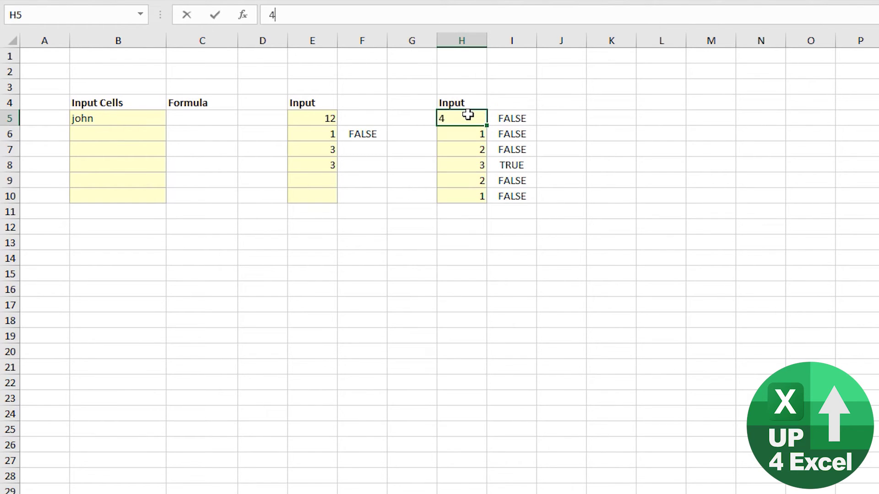
key(ctrl+Return)
key(ctrl+shift+Down)
key(Delete)
Step: Copy the text of I5's uniqueness formula from the cell editor
key(Right)
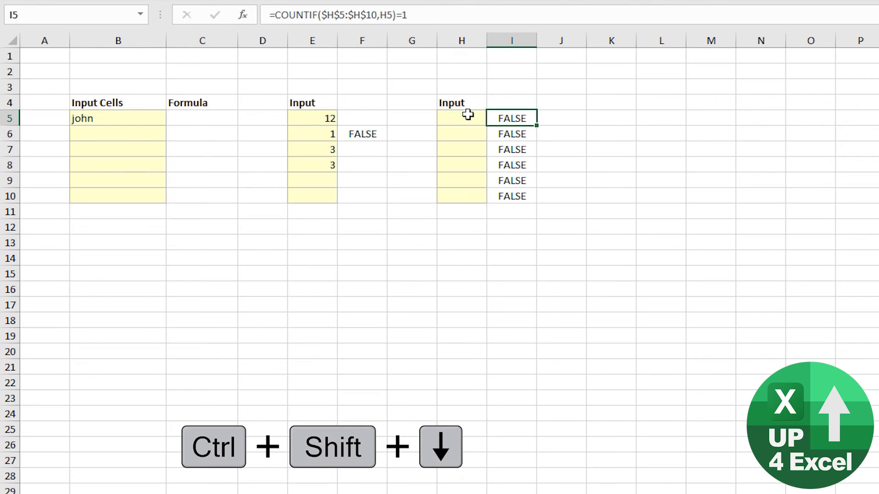
key(F2)
key(ctrl+Left)
key(ctrl+shift+Left)
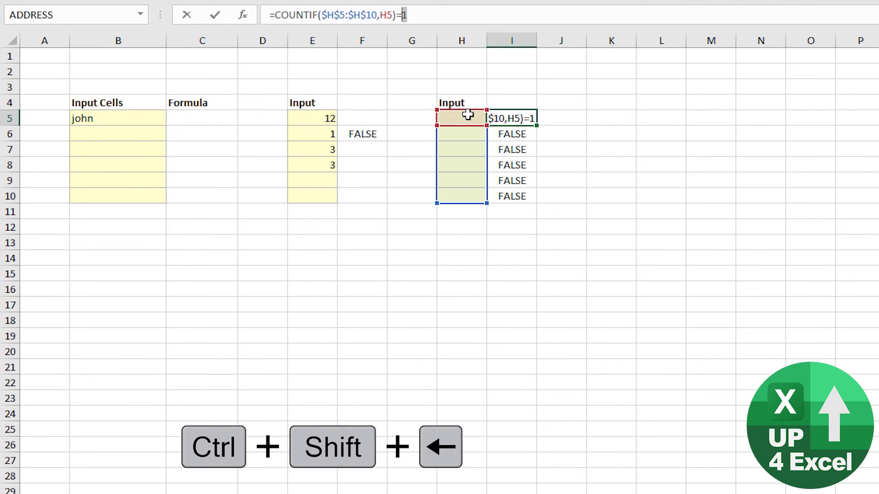
key(ctrl+a)
key(ctrl+c)
key(Escape)
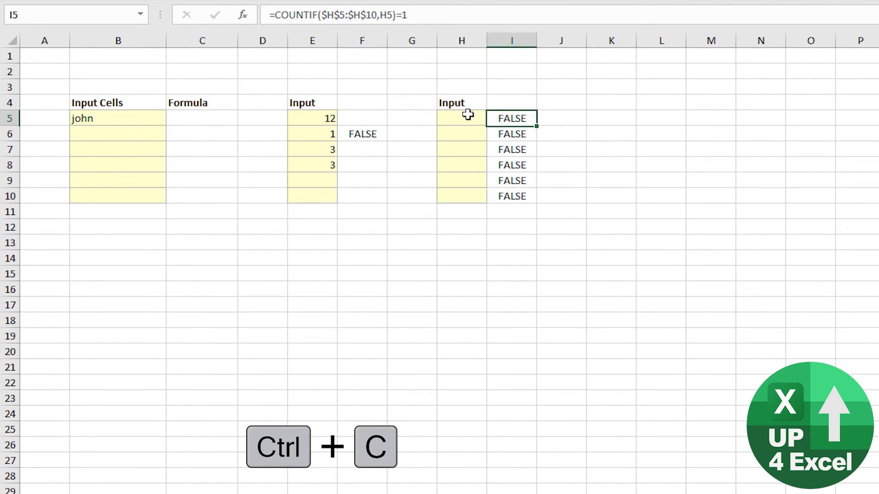
Step: Apply a Custom data validation rule with the pasted uniqueness formula to H5:H10
drag(464, 122, 465, 196)
key(alt+a+v+v)
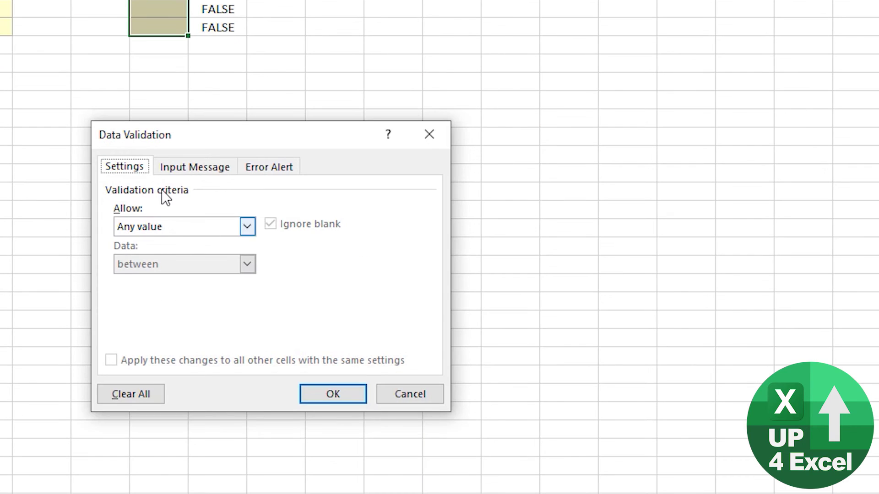
click(350, 311)
click(350, 402)
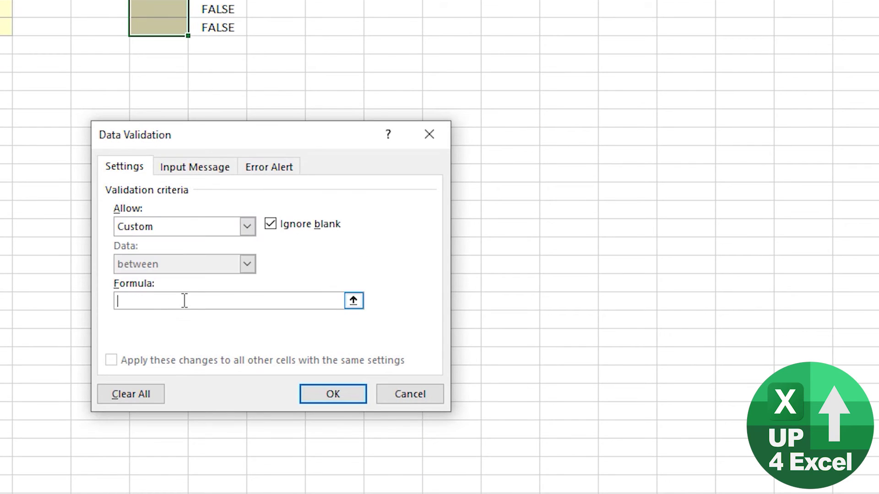
key(ctrl+v)
click(342, 393)
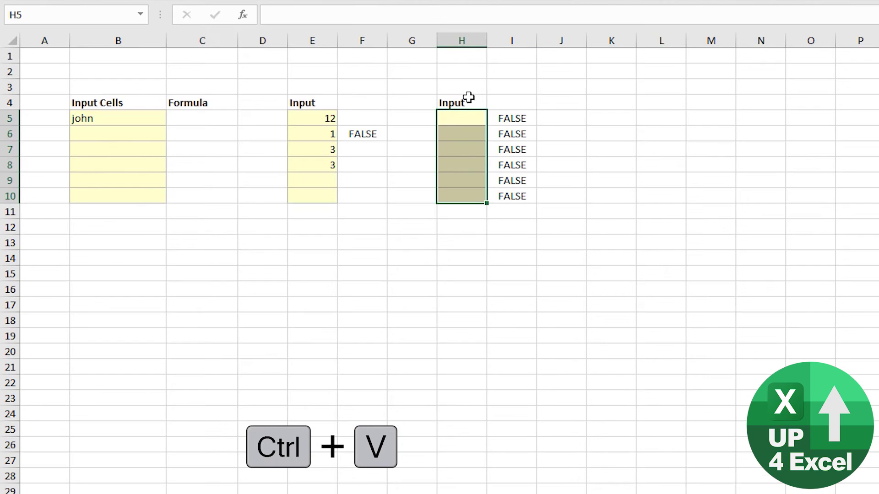
Step: Enter john in H5 and paul in H6 of the Input list
click(465, 124)
text(1)
key(Return)
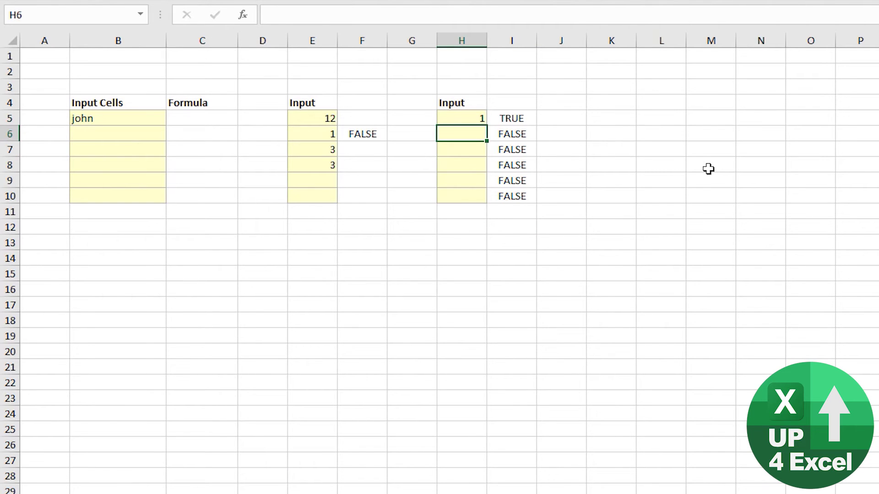
key(Up)
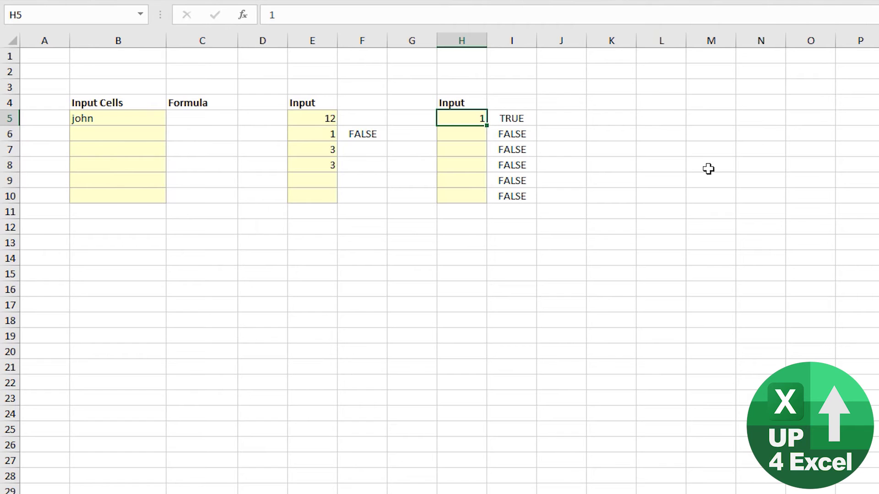
text(john)
key(Return)
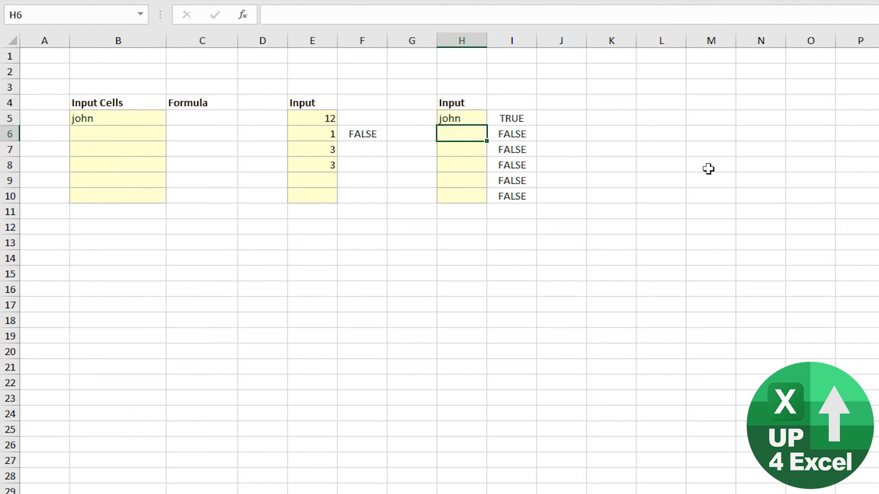
text(paul)
key(Return)
Step: Add george and ringo, then cancel the rejected duplicate john in H9
text(george)
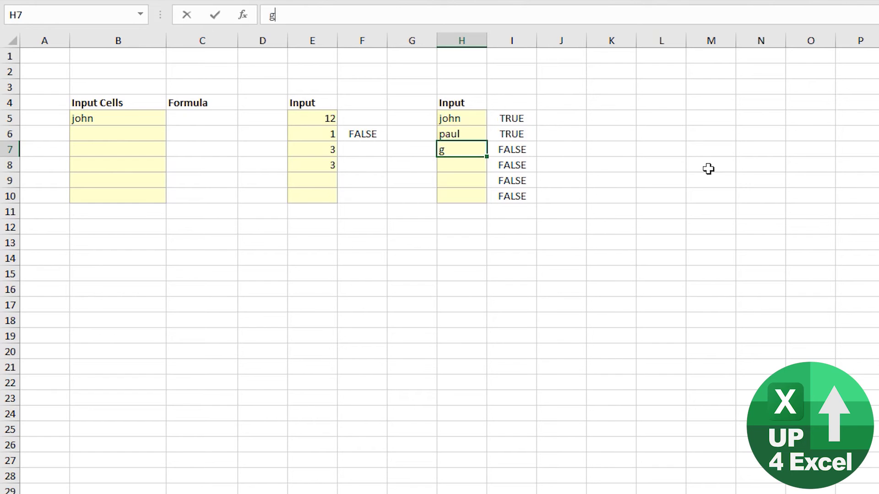
key(Return)
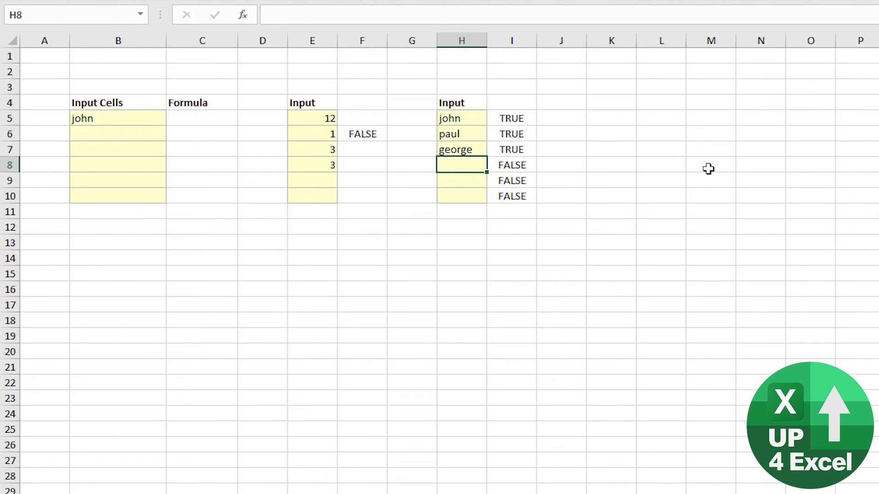
text(ringo)
key(Return)
text(john)
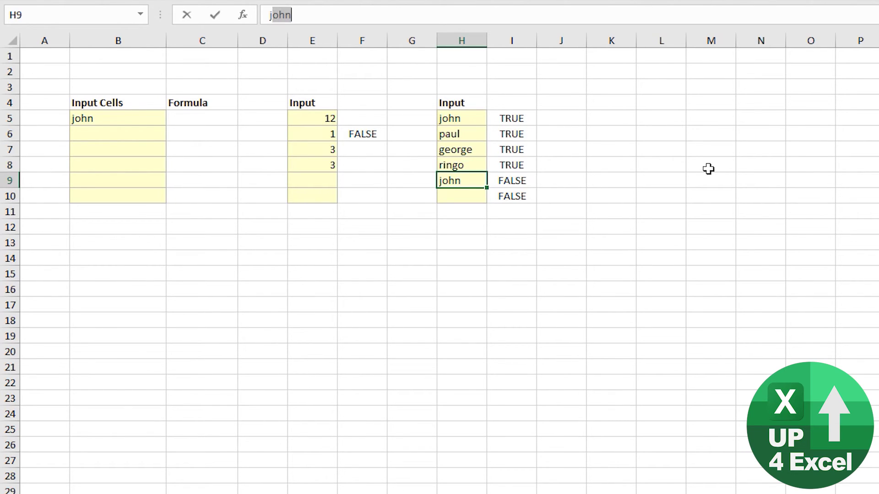
key(Return)
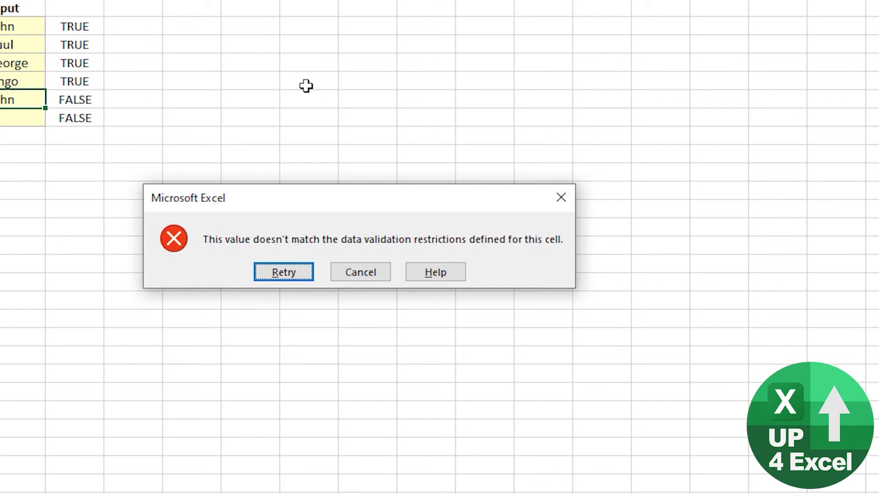
key(Tab)
key(Return)
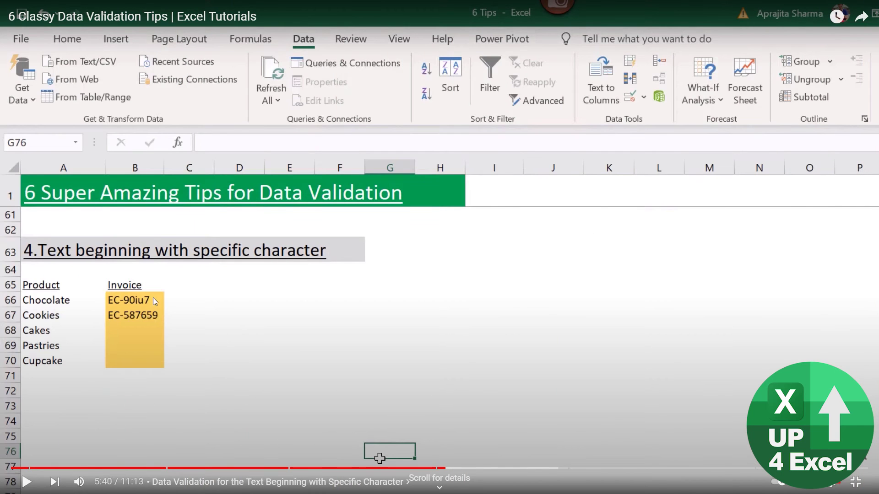
Step: Seek the tutorial between 6:04 and 6:47, settling where =EXACT(LEFT(B66,3) is typed
click(461, 469)
click(476, 468)
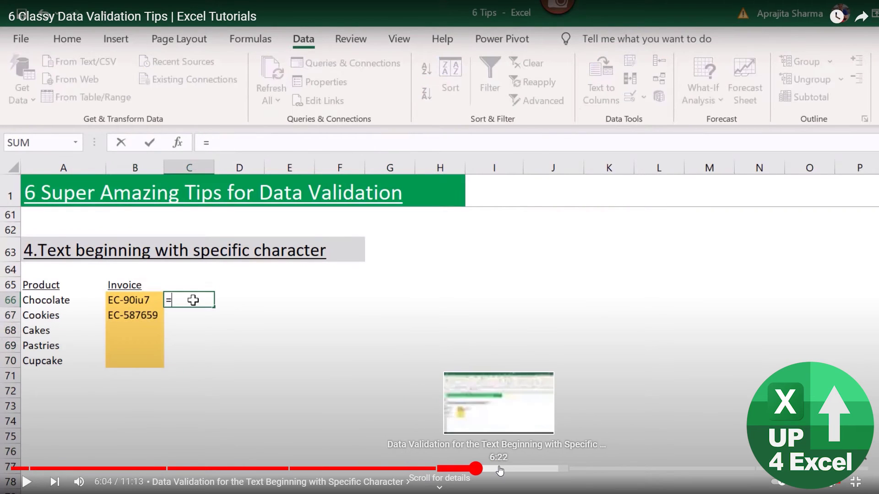
click(499, 469)
click(526, 469)
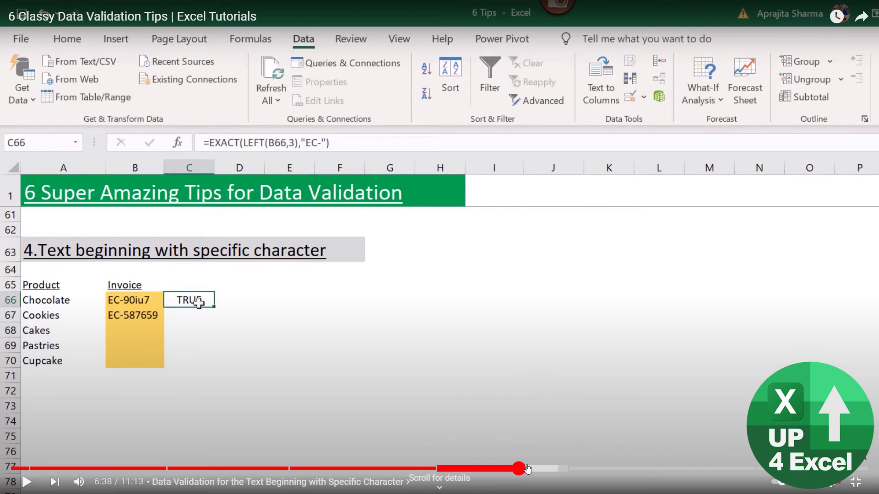
click(526, 469)
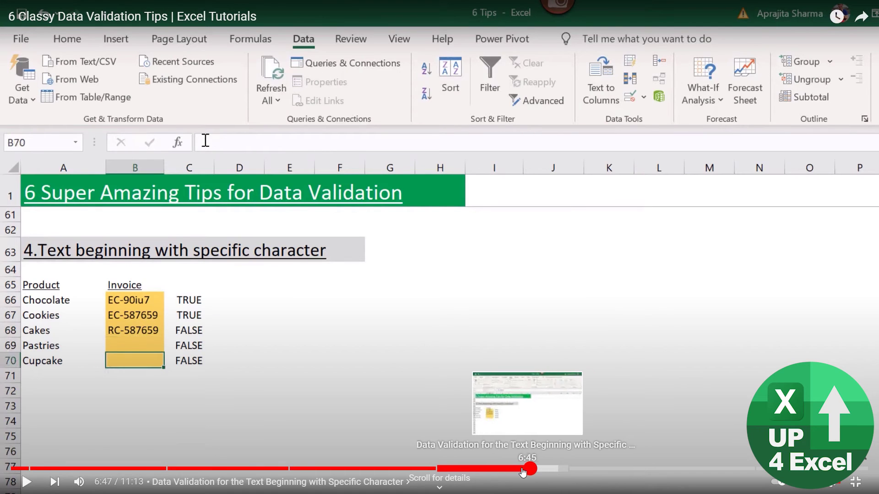
click(507, 469)
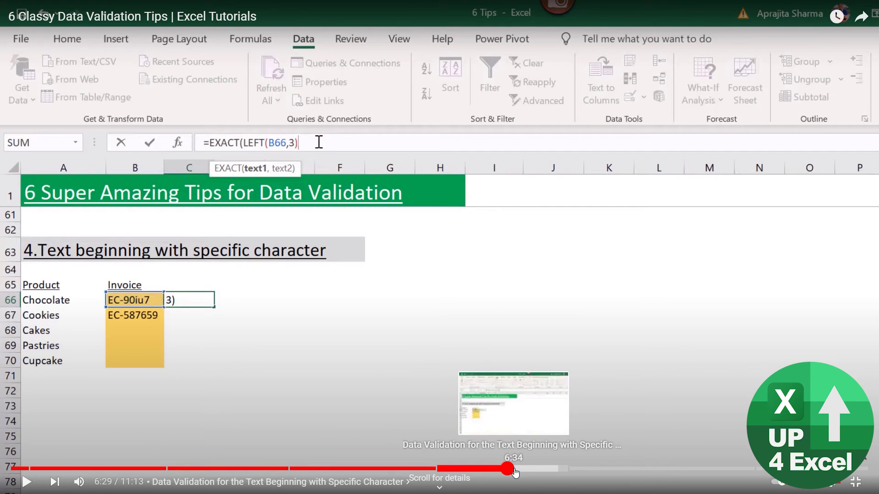
Step: Skip the tutorial ahead on the progress bar toward the day-of-week section
click(514, 468)
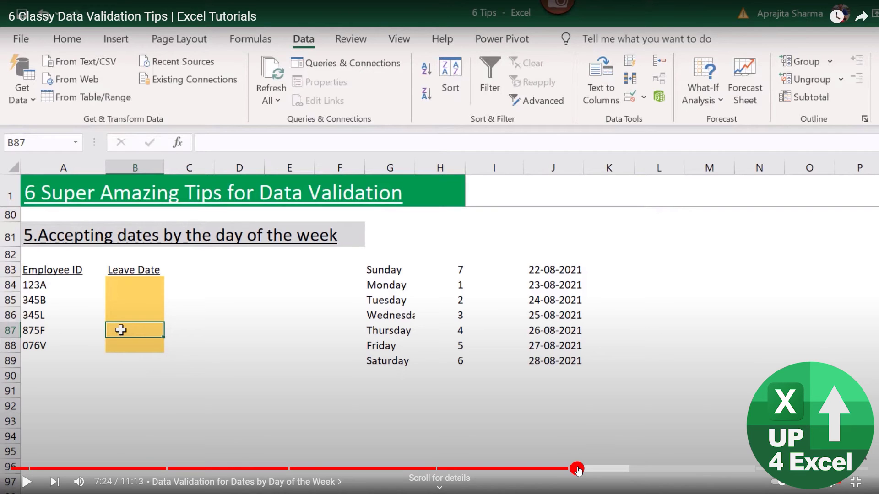
Step: Seek the tutorial past 7:46 to the WEEKDAY return-type options and resume playback
click(605, 469)
click(619, 469)
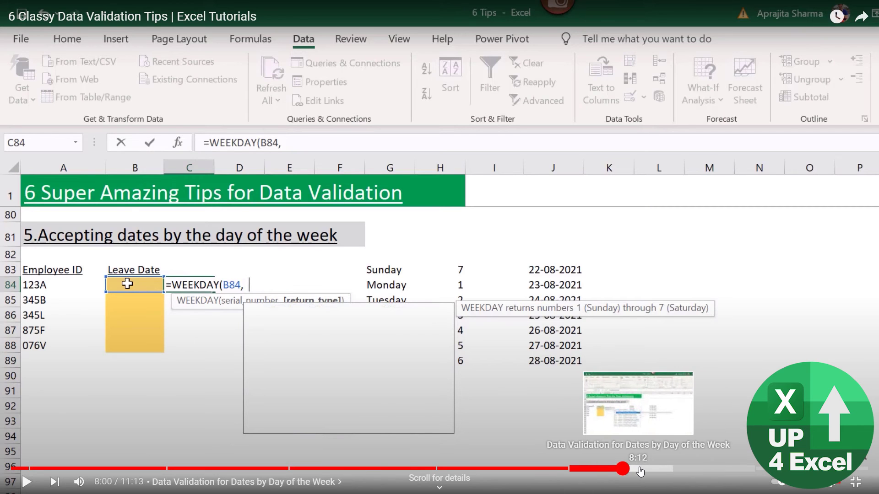
click(641, 468)
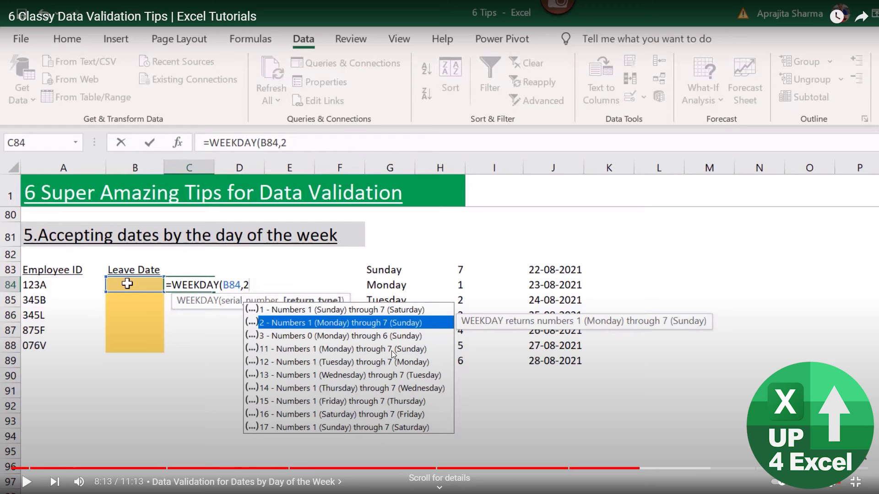
key(space)
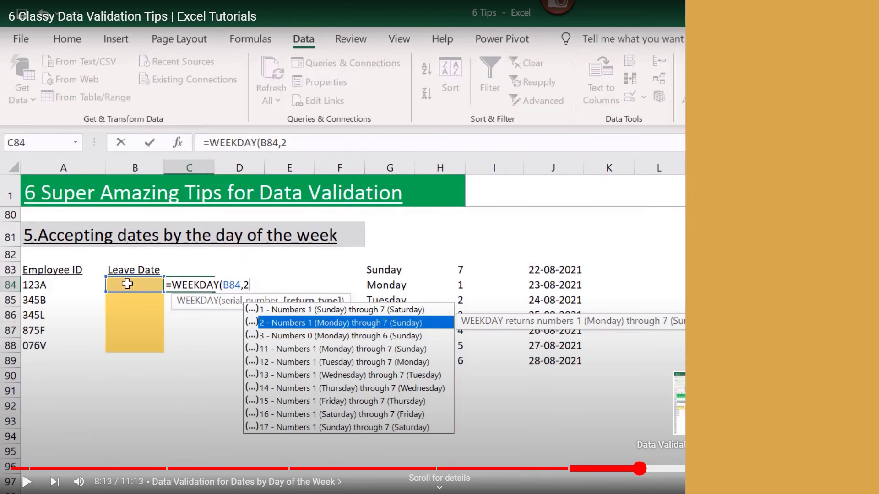
Step: Jump the tutorial to the limiting-values-to-a-total section and skip ahead to 10:18
click(760, 470)
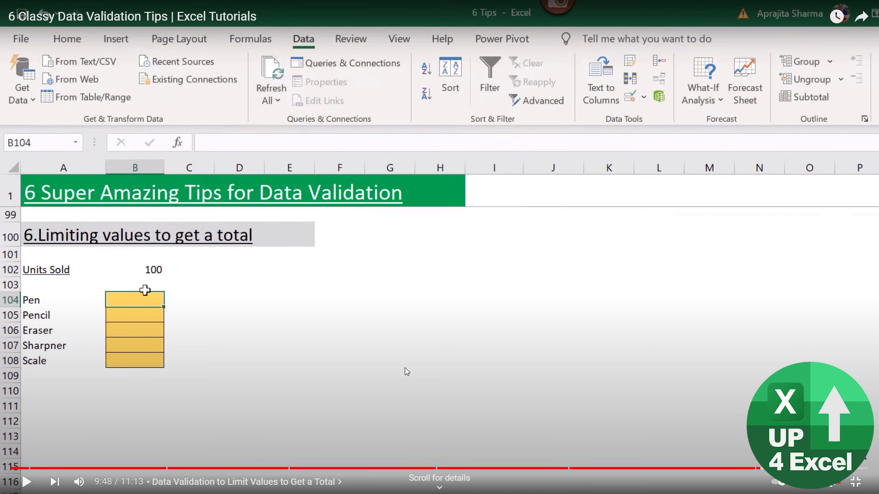
key(l)
key(l)
key(l)
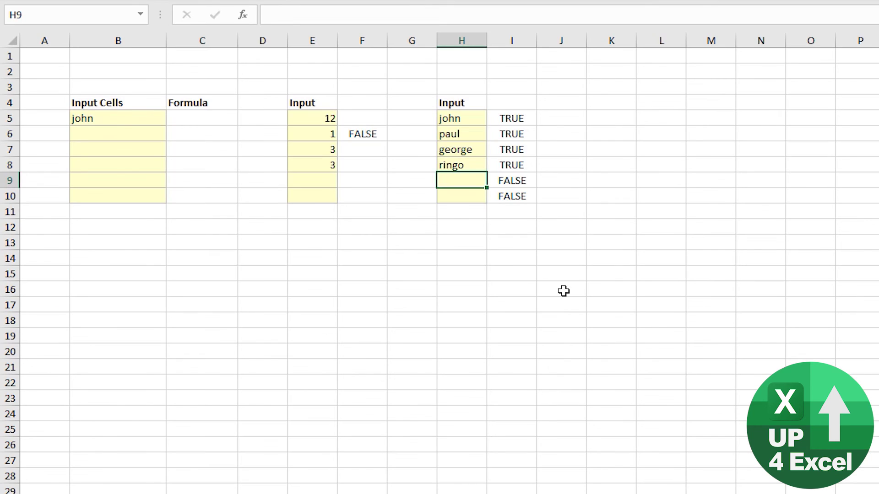
Step: Copy the H4:H10 Input list to K4 and paste its formatting there
drag(612, 118, 612, 195)
drag(453, 103, 458, 196)
key(ctrl+c)
click(617, 105)
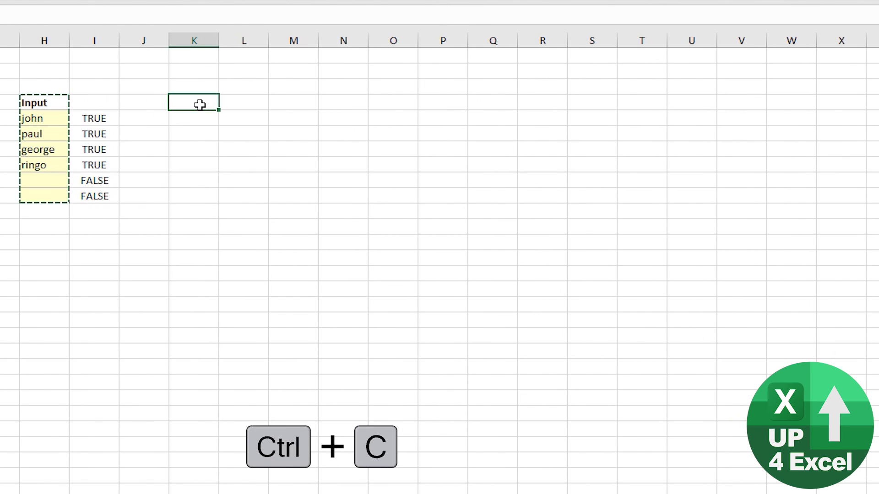
right_click(199, 104)
click(236, 185)
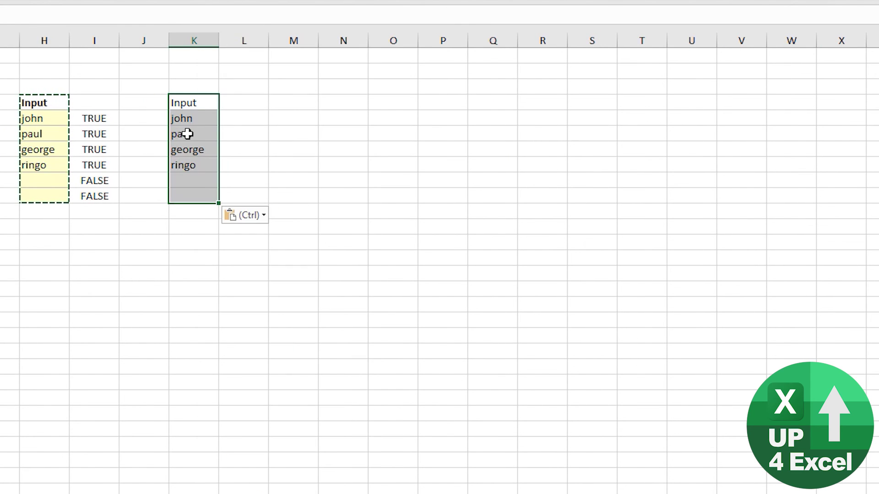
right_click(201, 106)
click(334, 186)
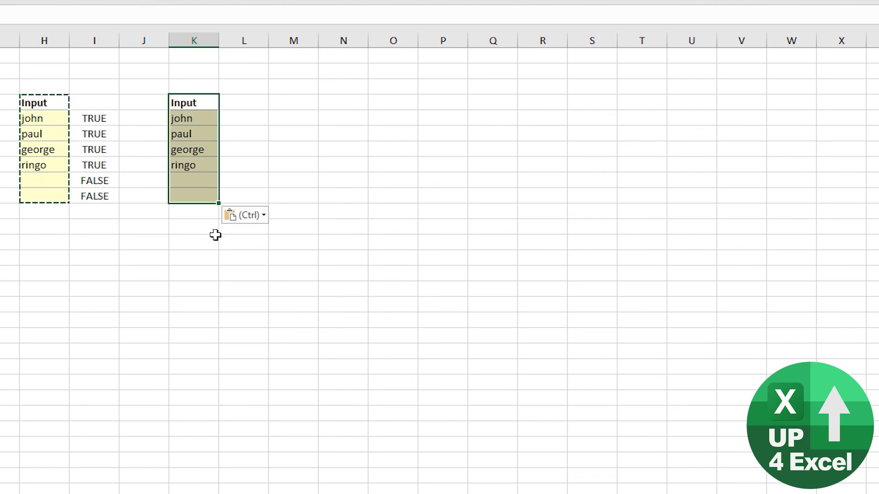
Step: Clear the copied names from K5:K9
drag(197, 121, 190, 179)
key(Delete)
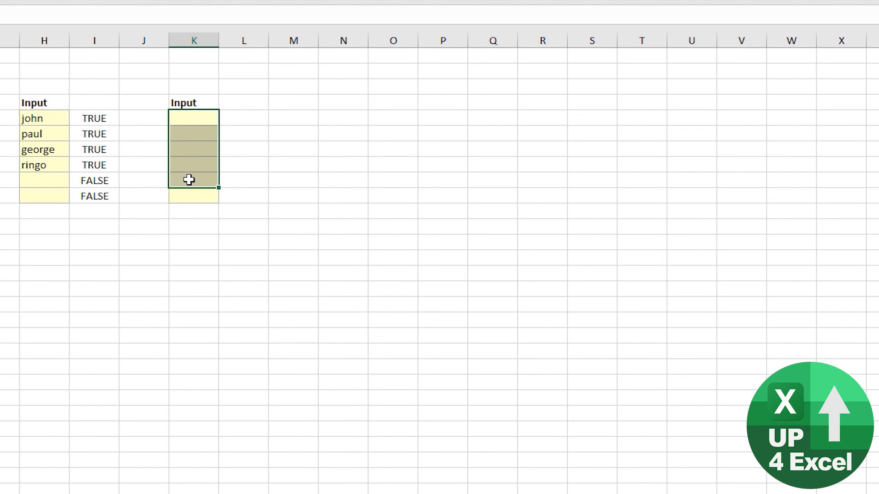
key(Up)
Step: Add a SUM total of K5:K10 in K11 and format K5:K11 as percentages
click(196, 213)
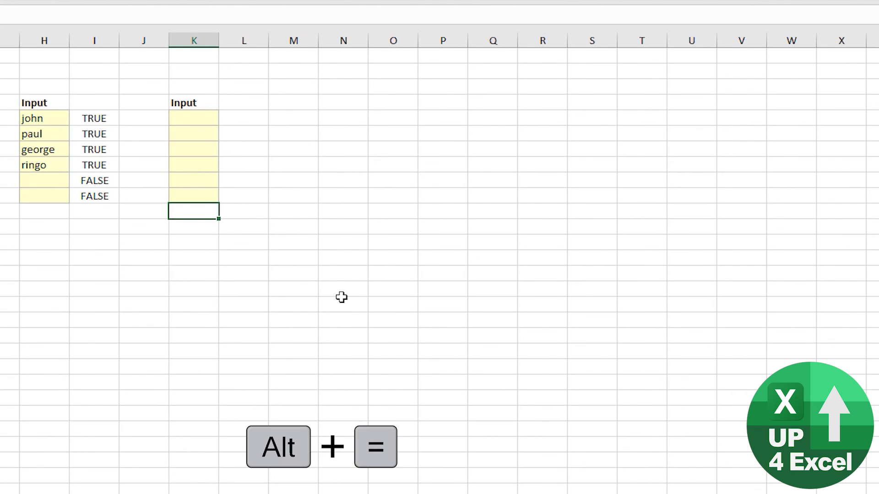
key(alt+equal)
key(shift+Up)
key(shift+Up)
key(shift+Up)
key(shift+Up)
key(shift+Up)
key(shift+Up)
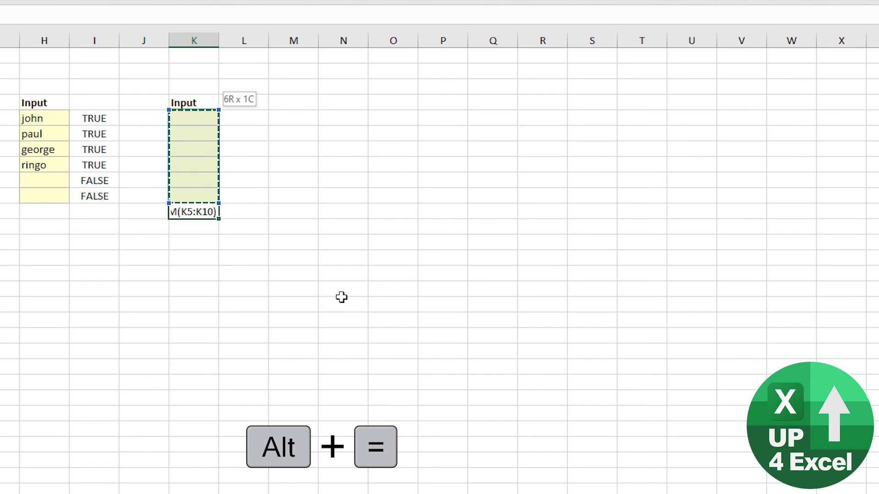
key(Return)
key(Up)
key(ctrl+shift+Up)
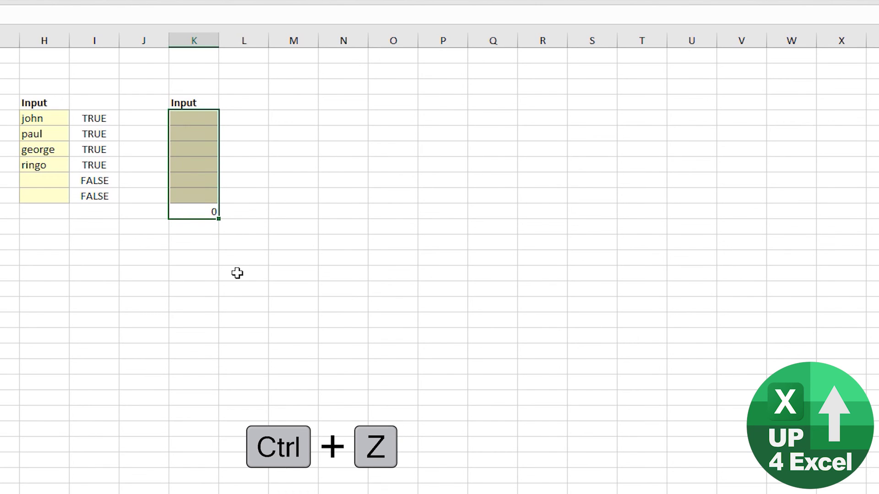
key(ctrl+shift+5)
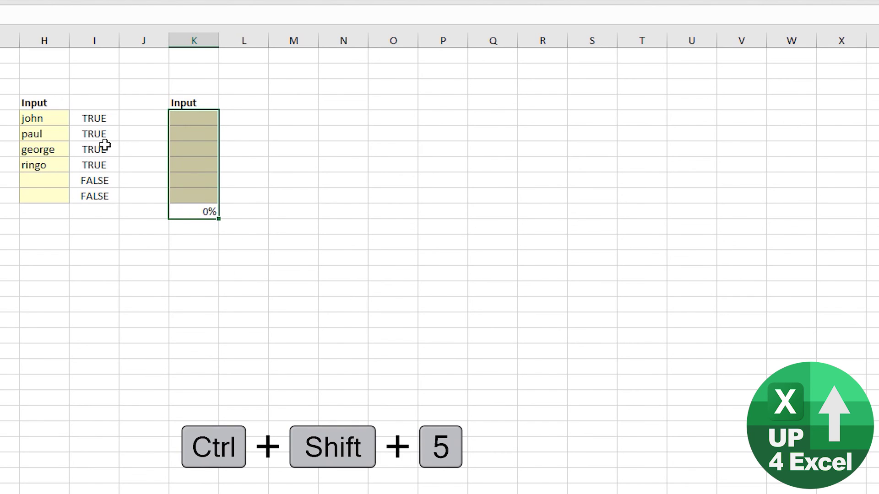
Step: Test the total with 25% and 14% in K6:K7, then clear them
click(179, 132)
text(25)
key(Return)
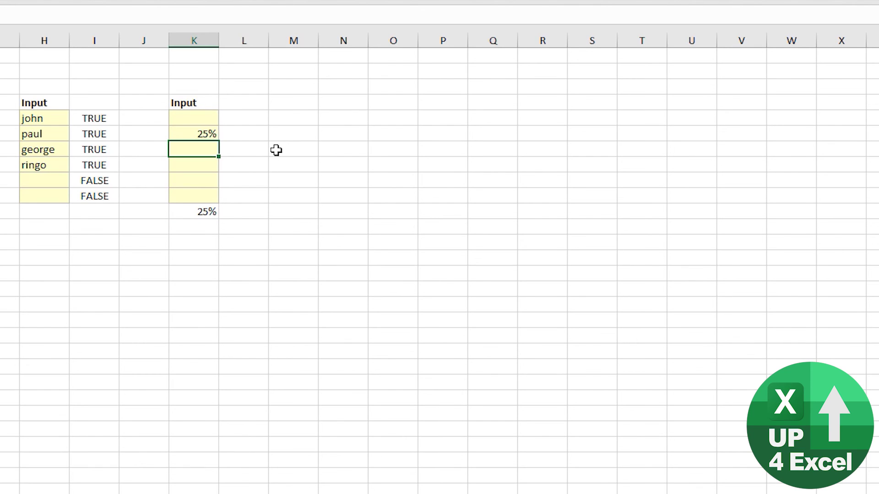
key(Return)
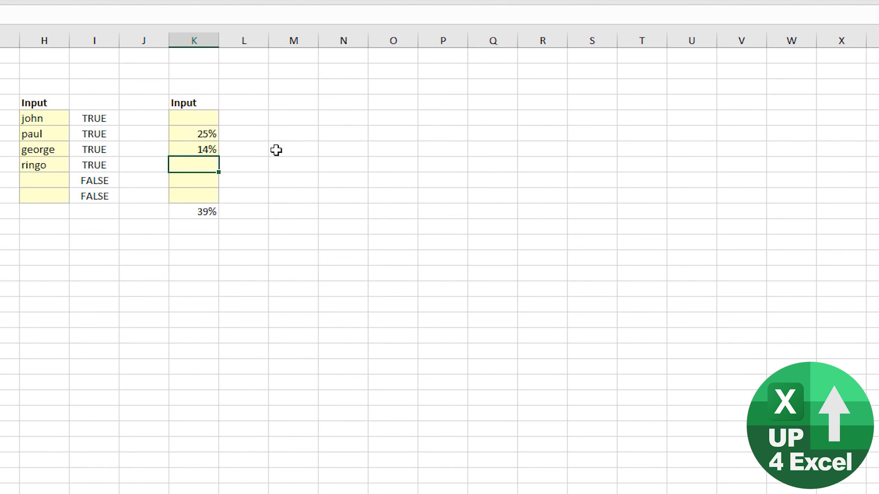
key(Up)
key(Up)
key(shift+Down)
key(Delete)
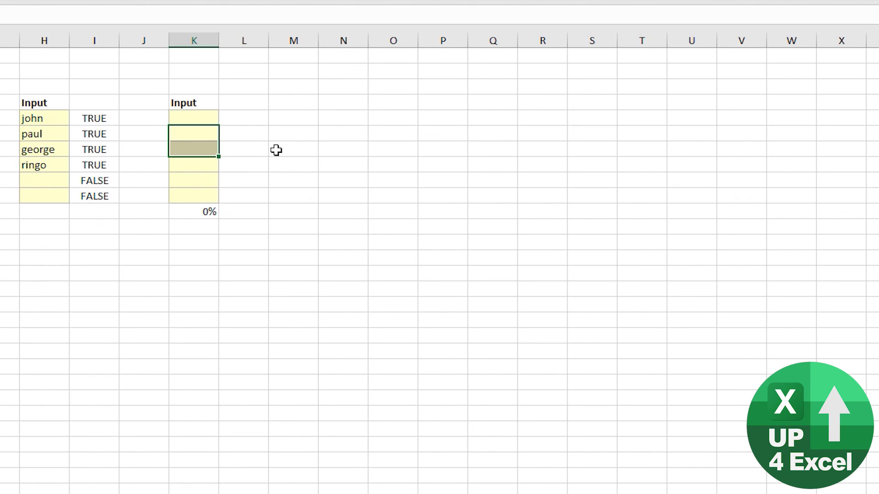
click(200, 118)
Step: Enter a total-check formula =SUM(K5:K10)=0 in L5
click(251, 119)
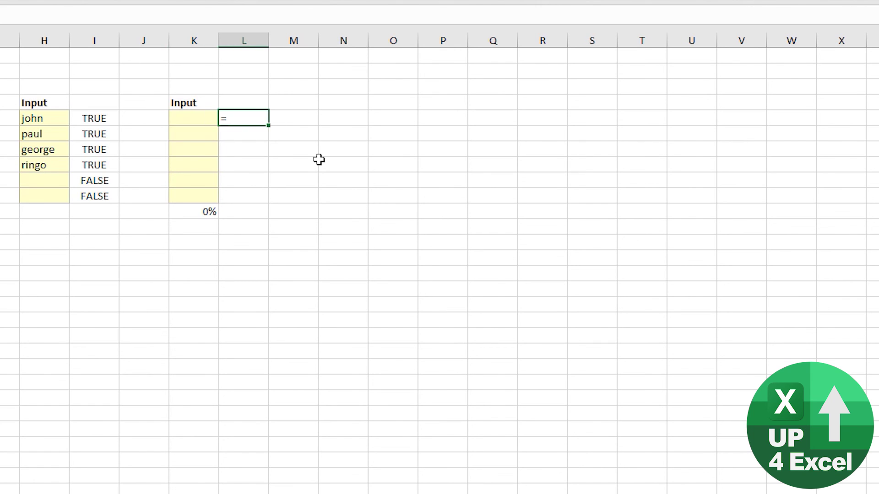
text(=sum()
key(Left)
key(shift+Down)
key(shift+Down)
key(shift+Down)
key(shift+Down)
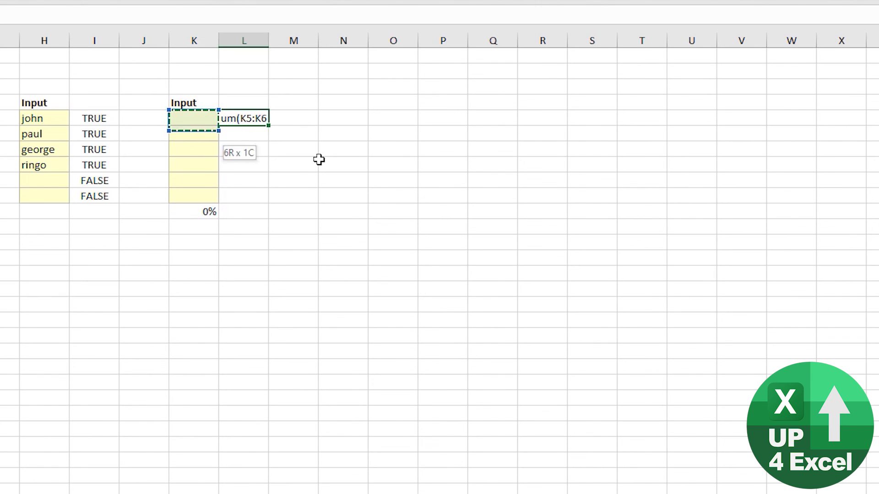
key(shift+Down)
text()=0)
key(Return)
key(Up)
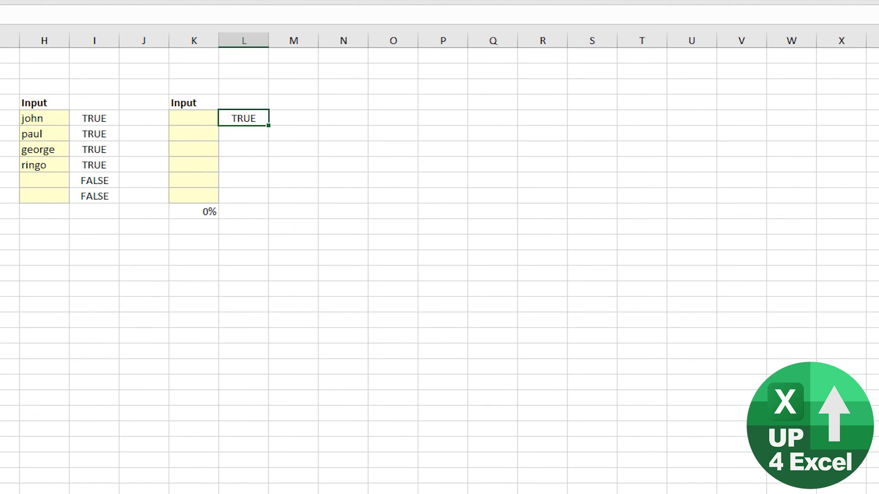
Step: Make the SUM range in L5 absolute as $K$5:$K$10
click(332, 10)
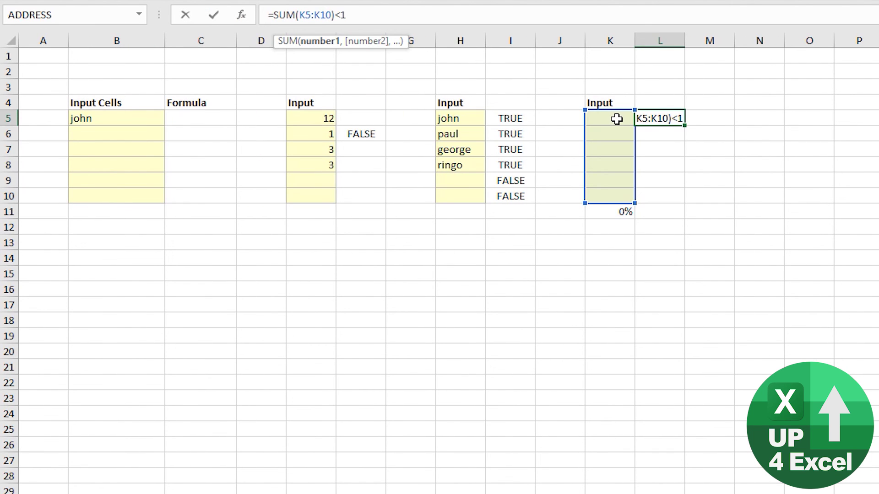
key(F4)
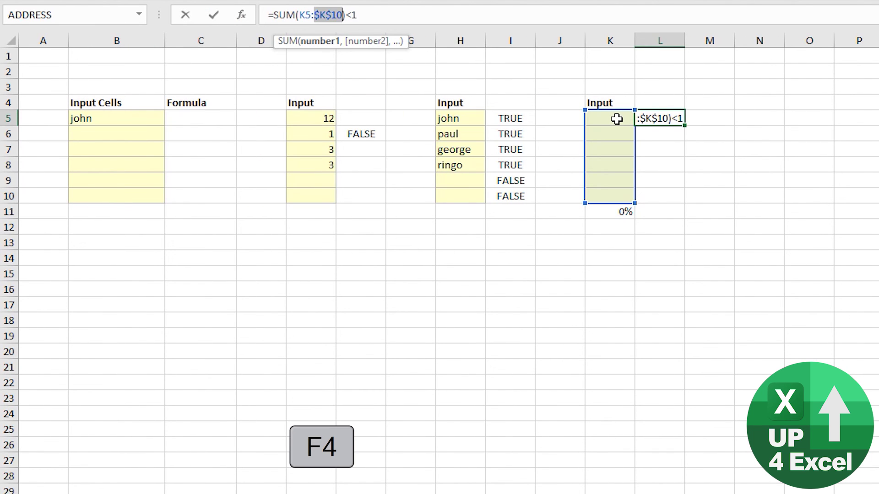
key(Left)
key(Left)
key(Left)
key(Left)
key(Left)
key(Left)
key(F4)
key(Return)
key(Up)
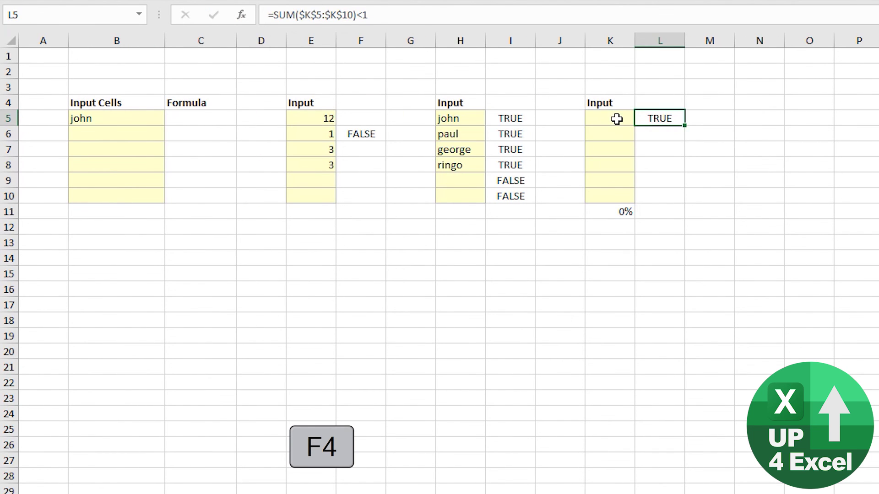
Step: Copy L5's formula text and bring up Data Validation for K5:K10
key(F2)
key(ctrl+shift+Left)
key(ctrl+shift+Left)
key(ctrl+shift+Left)
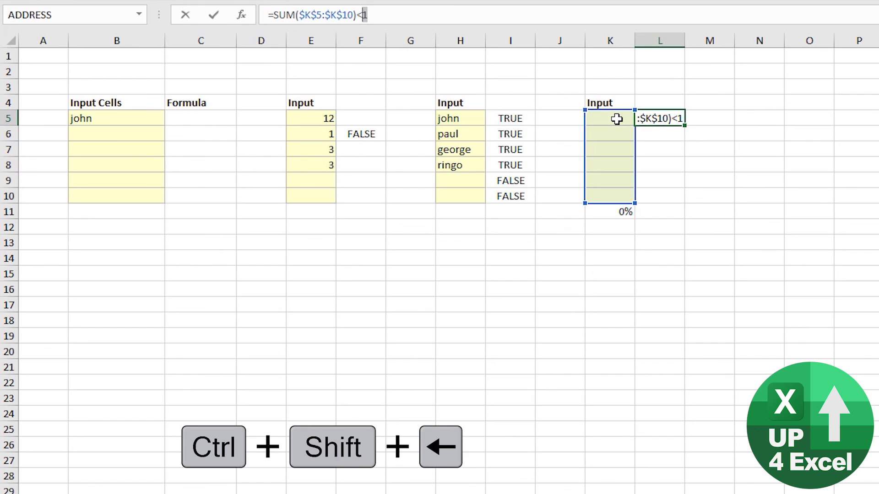
key(ctrl+c)
click(617, 119)
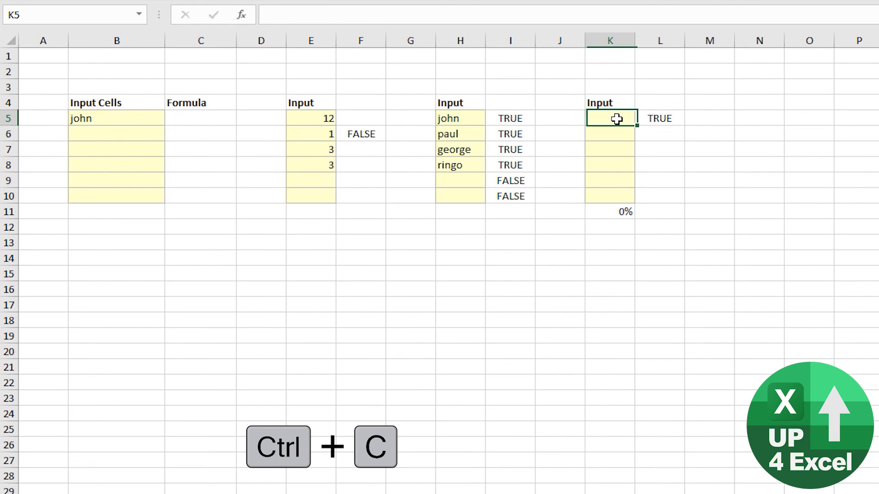
key(shift+Down)
key(shift+Down)
key(shift+Down)
key(shift+Down)
key(shift+Down)
key(shift+Down)
key(shift+Up)
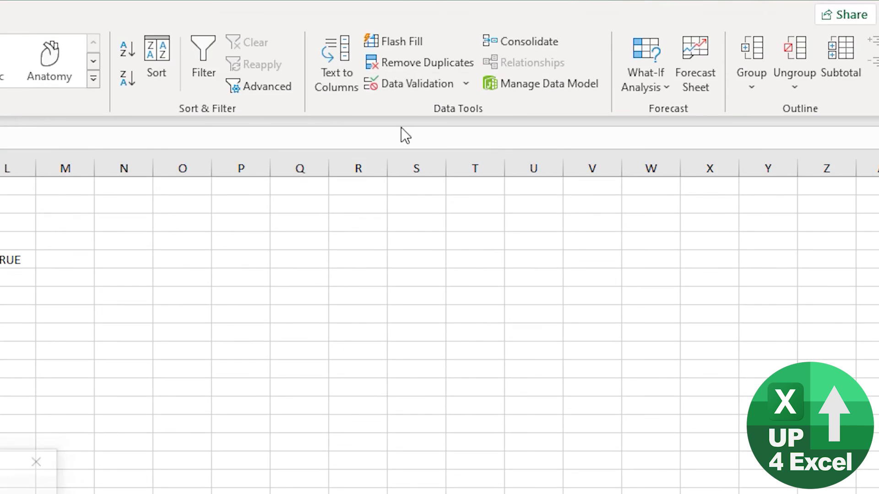
click(416, 84)
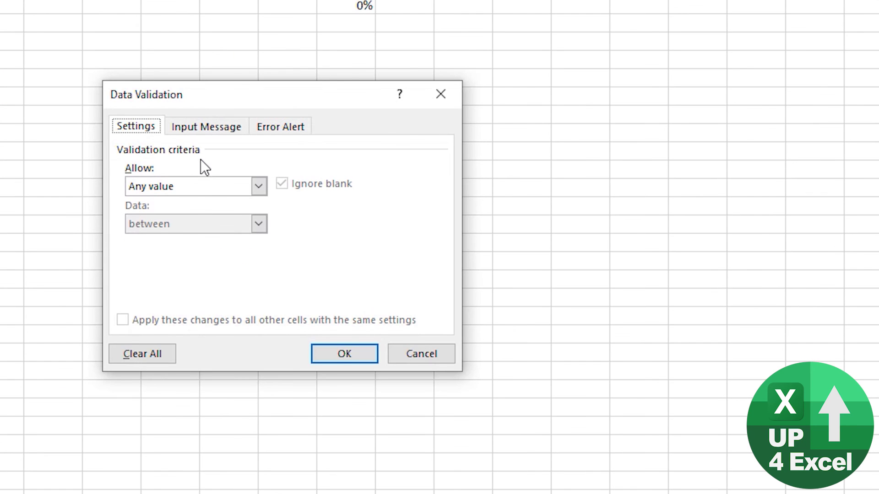
Step: Apply a custom validation rule =SUM($K$5:$K$10)<1 to the K5:K10 range
click(201, 185)
click(170, 286)
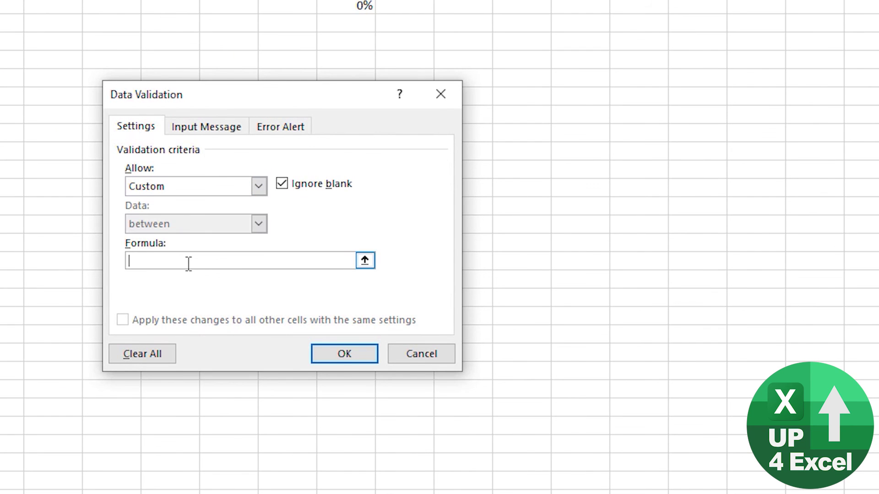
key(ctrl+v)
click(345, 354)
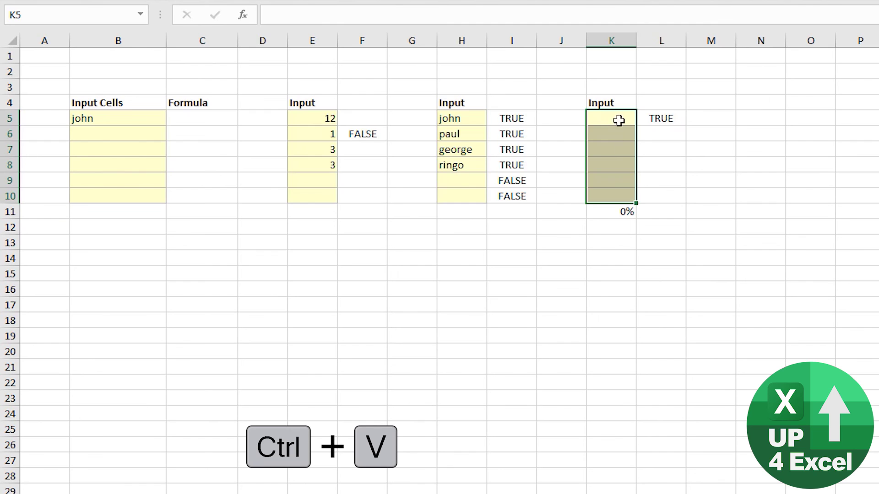
Step: Enter 52%, 12%, 14%, 12% and 9% in K5:K9, cancelling the rejected 45% entry
click(619, 120)
text(52%)
key(Return)
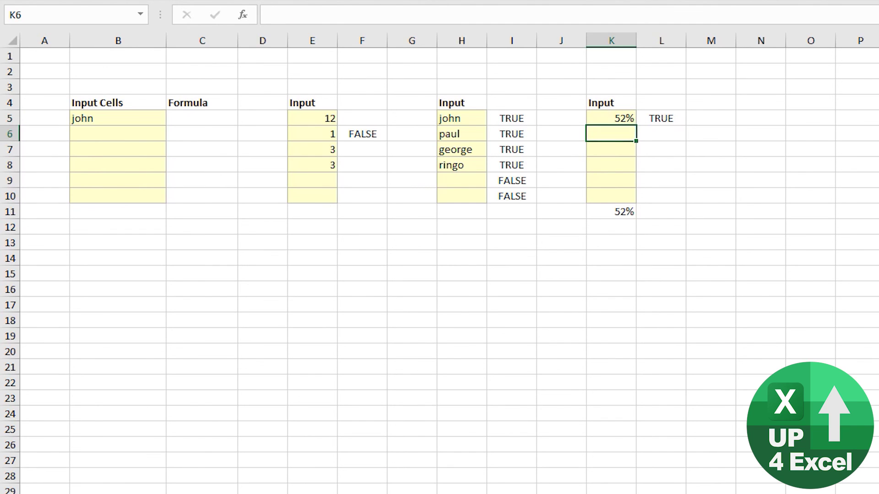
text(12%)
key(Return)
text(14%)
key(Return)
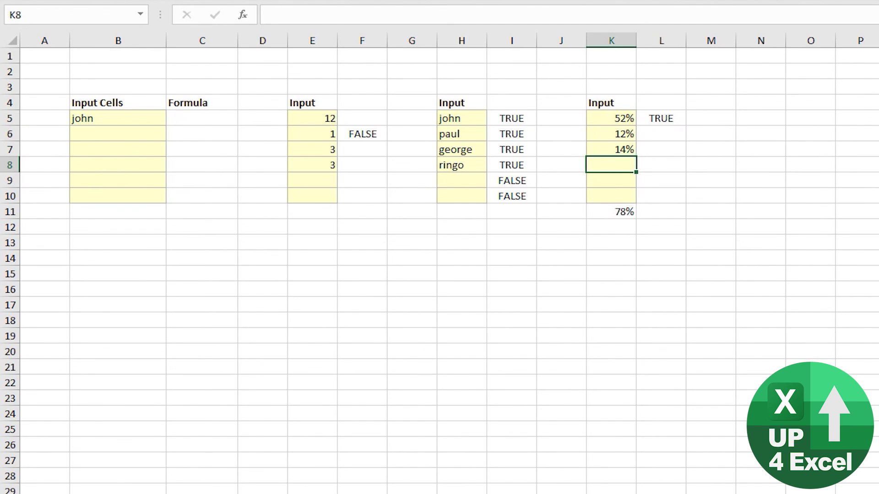
text(45%)
key(Return)
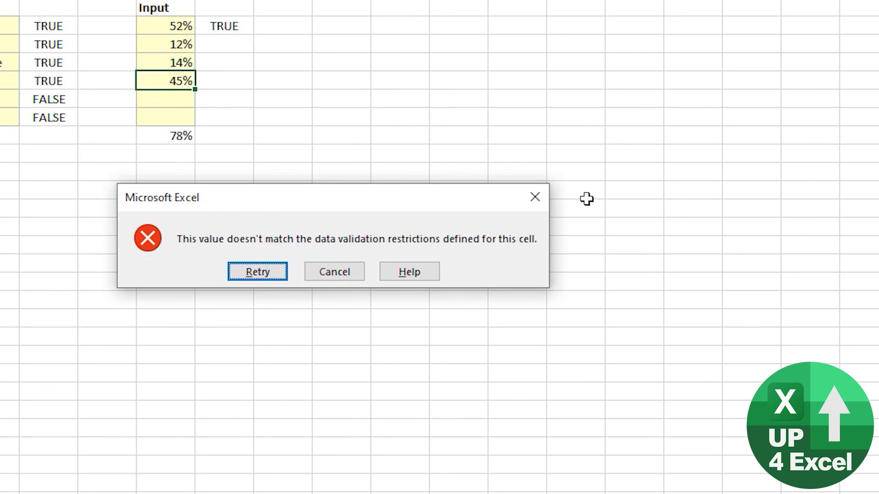
key(Tab)
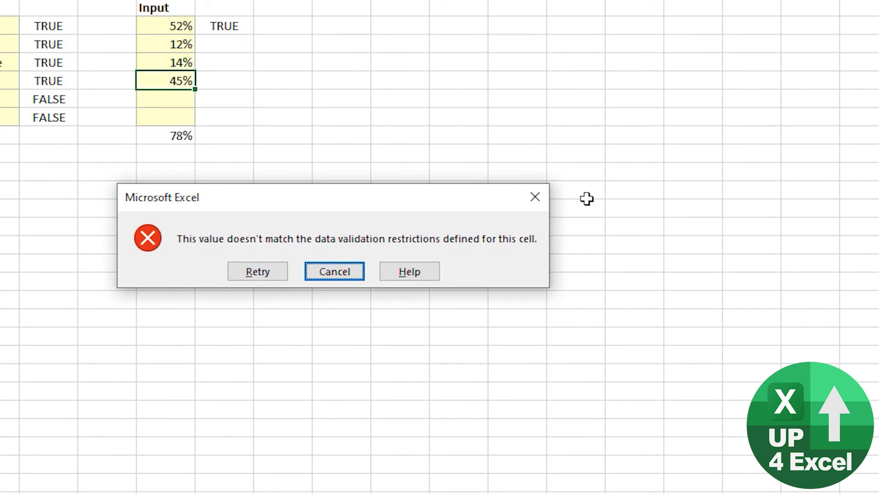
key(Return)
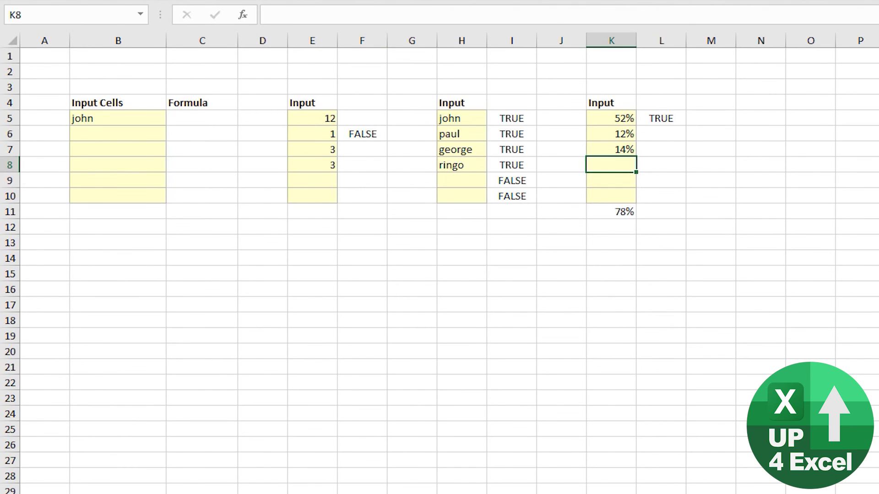
text(12%)
key(Return)
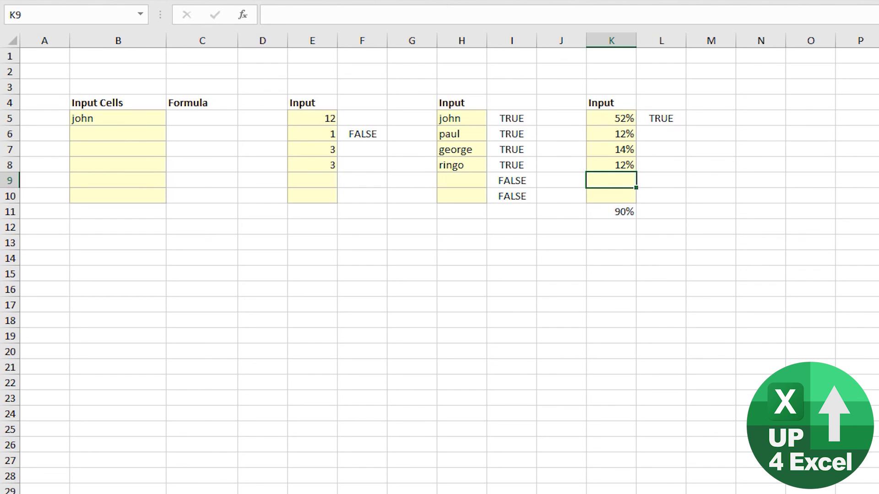
text(9%)
key(Return)
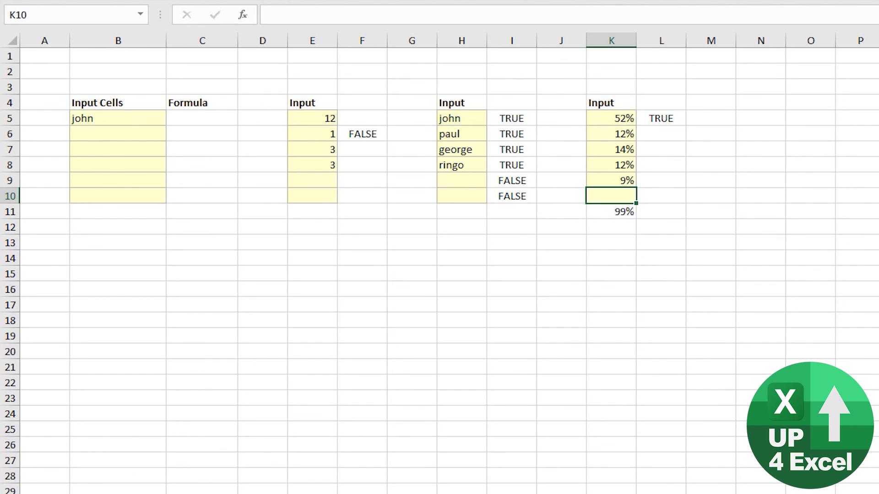
Step: Try entering 2% and then 1% in K10, cancelling both rejected entries
text(2%)
key(Return)
key(Tab)
key(Return)
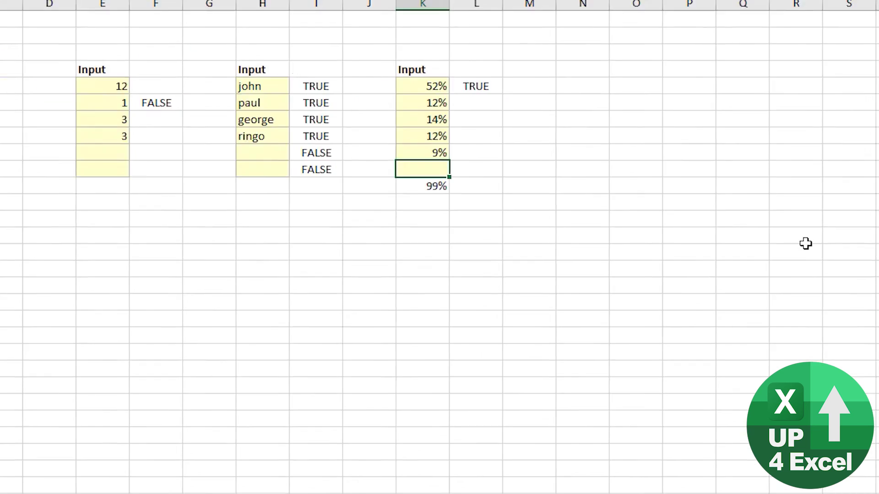
text(1%)
key(Return)
key(Return)
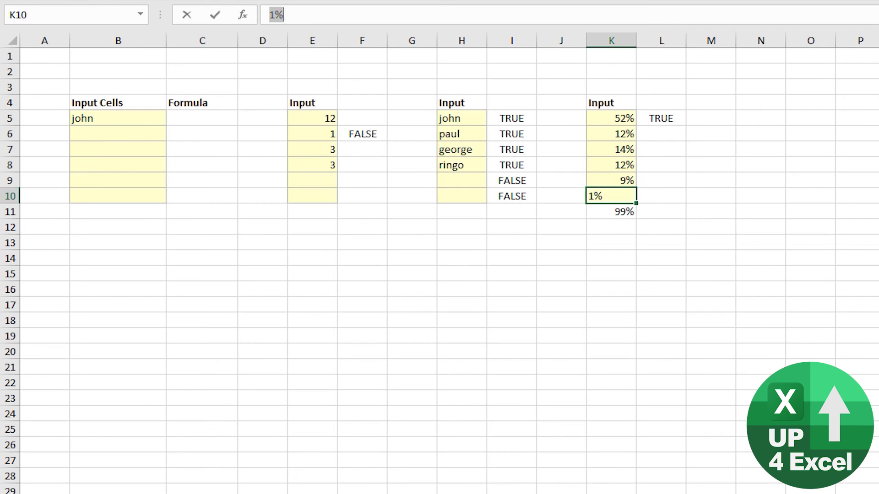
key(Return)
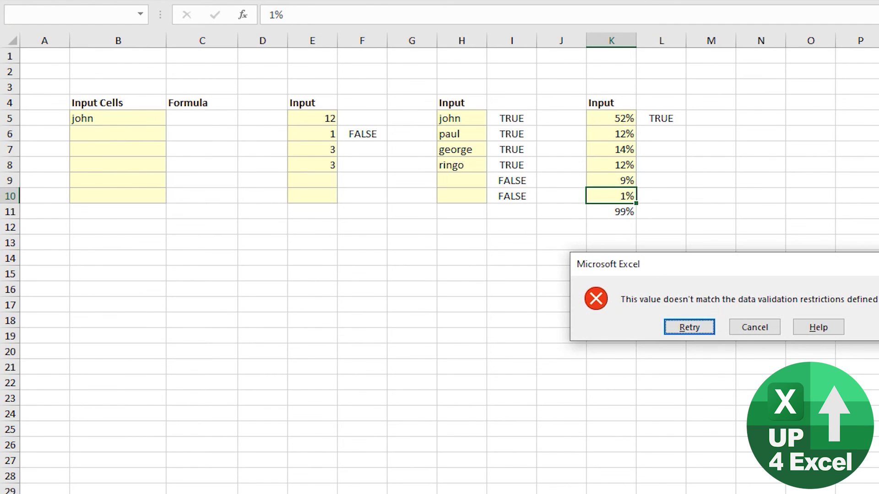
key(Tab)
key(Return)
key(Up)
key(Up)
key(Up)
key(Up)
key(Up)
key(Up)
Step: Check the total-check SUM formula in L5 beside the percentages
key(Down)
key(Right)
key(Left)
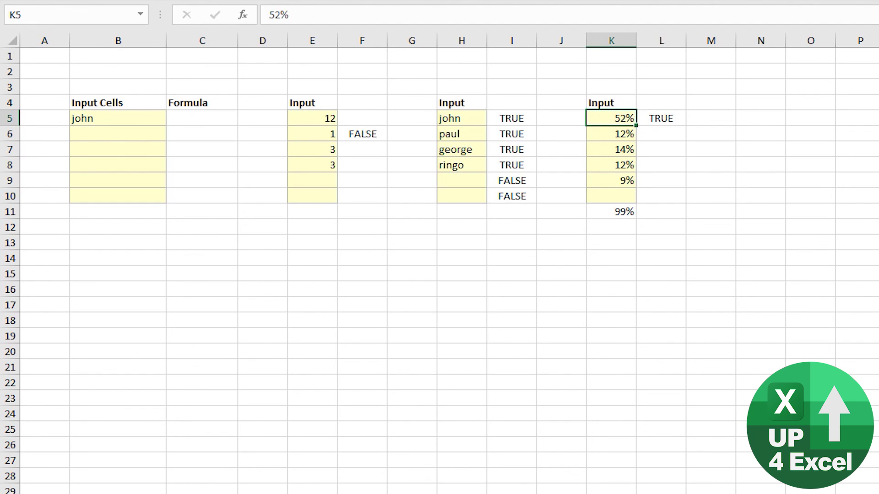
key(Right)
Step: Edit the validation rule on K5:K10 so a total of exactly 100% is allowed
key(Left)
key(ctrl+shift+Down)
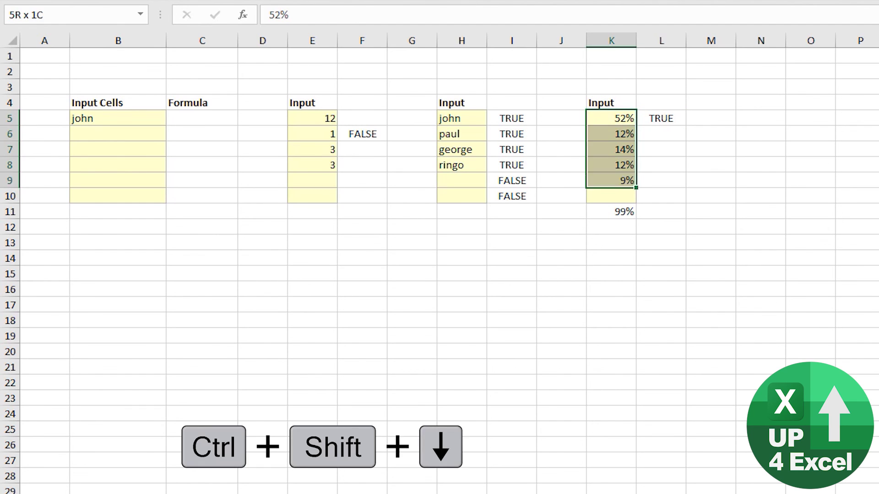
key(shift+Down)
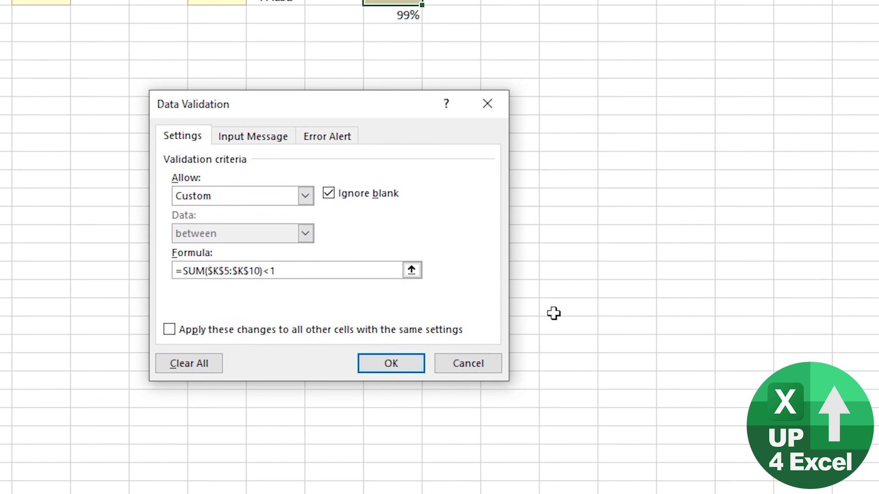
click(384, 367)
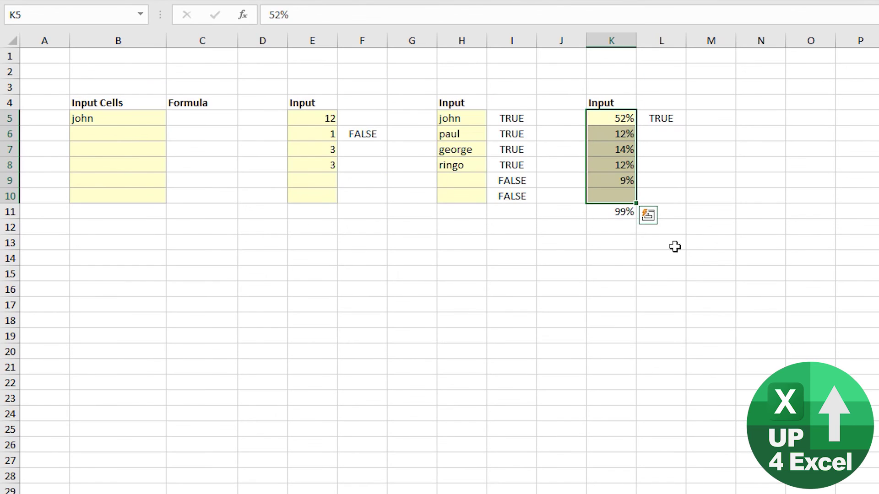
Step: Enter 1% in K10, bringing the total to 100%
click(626, 199)
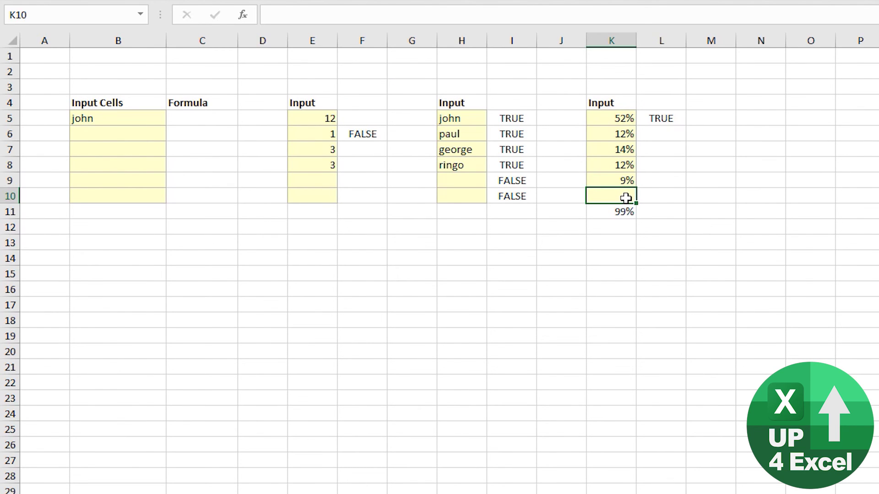
text(1)
key(Return)
Step: Clear the 9% and 1% entries in K9:K10
click(626, 198)
key(shift+Up)
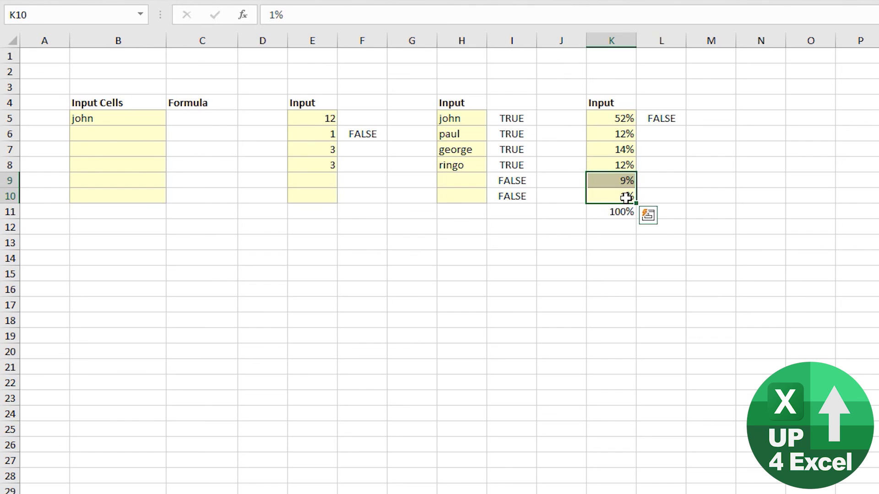
key(Delete)
key(Down)
key(Down)
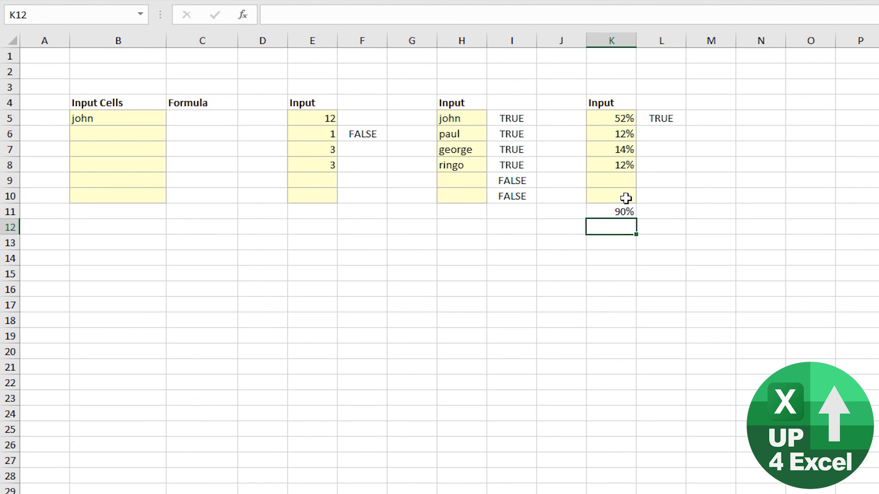